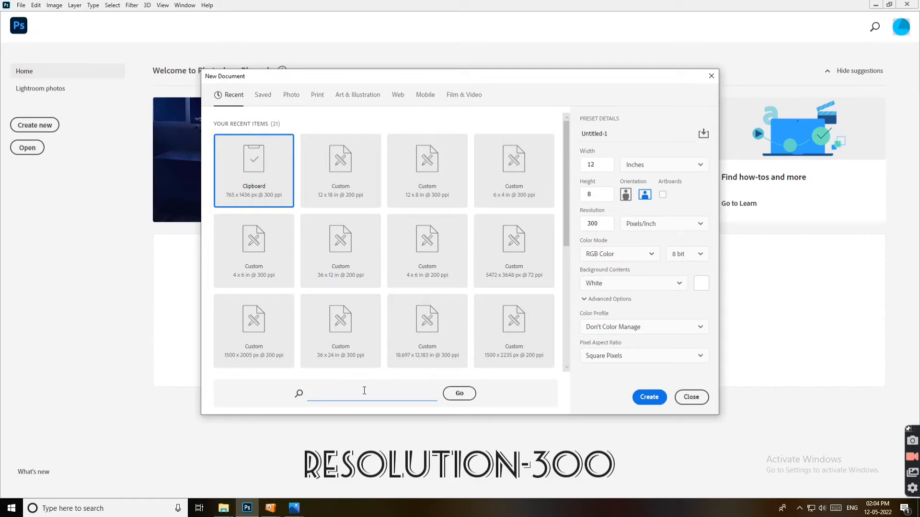
Enter 8X12 as the template search text and create a 12 × 8 inch RGB document at 300 pixels/inch with white background.
{"action": "type", "text": "8X12"}
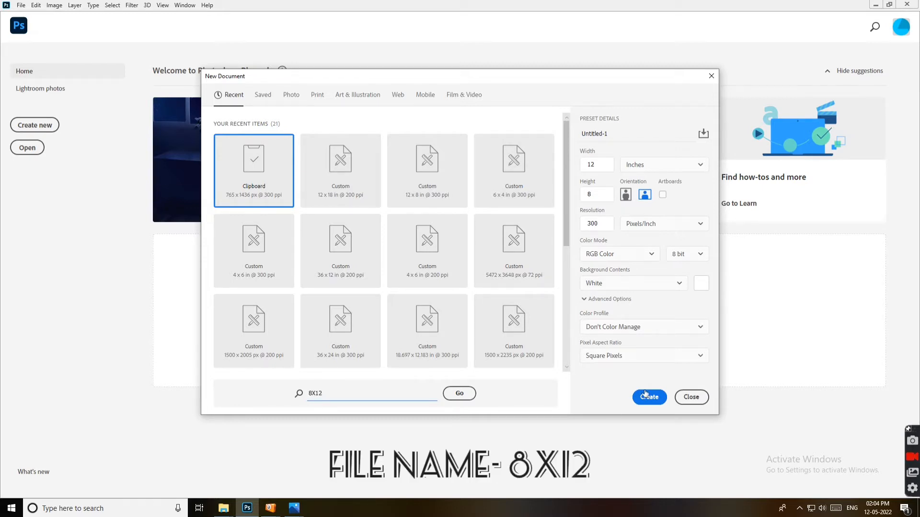
{"action": "left_click", "coordinate": [645, 393]}
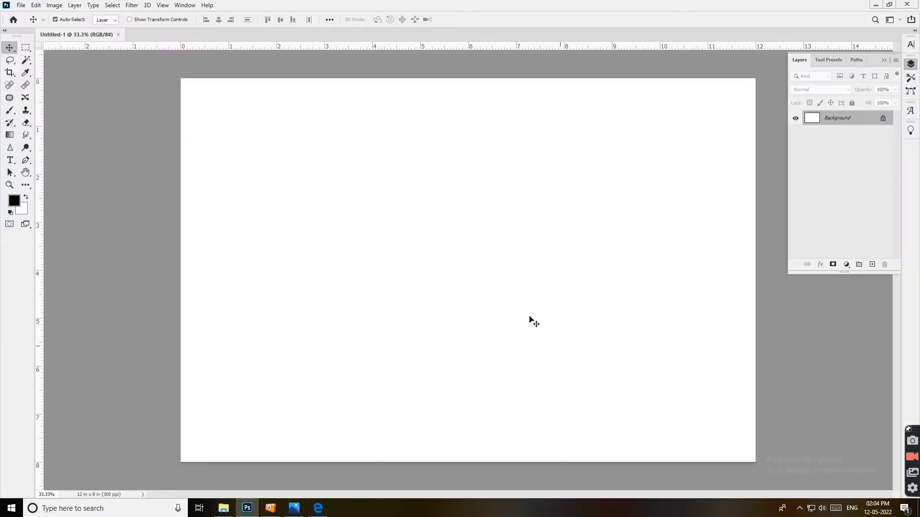
Rotate the blank canvas 90° counterclockwise into portrait orientation.
{"action": "left_click", "coordinate": [54, 5]}
{"action": "mouse_move", "coordinate": [103, 96]}
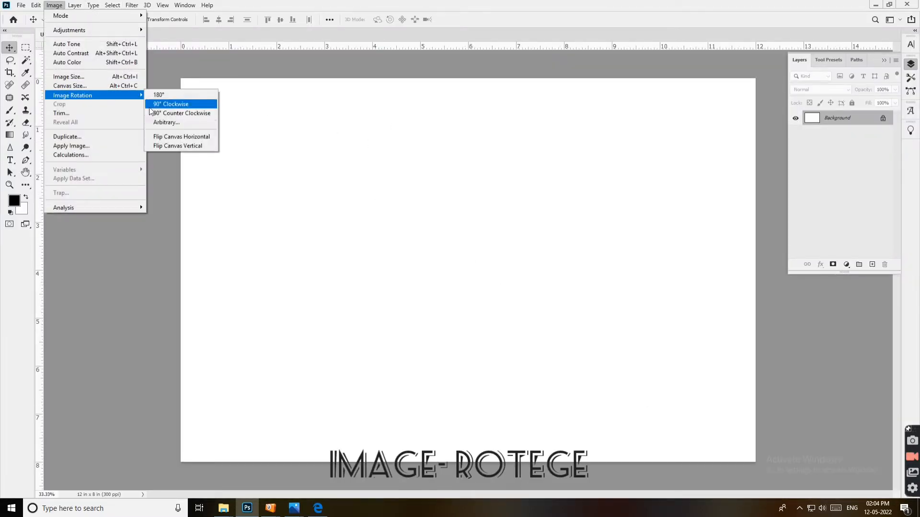
{"action": "left_click", "coordinate": [181, 113]}
{"action": "key", "text": "ctrl+minus"}
{"action": "key", "text": "ctrl+minus"}
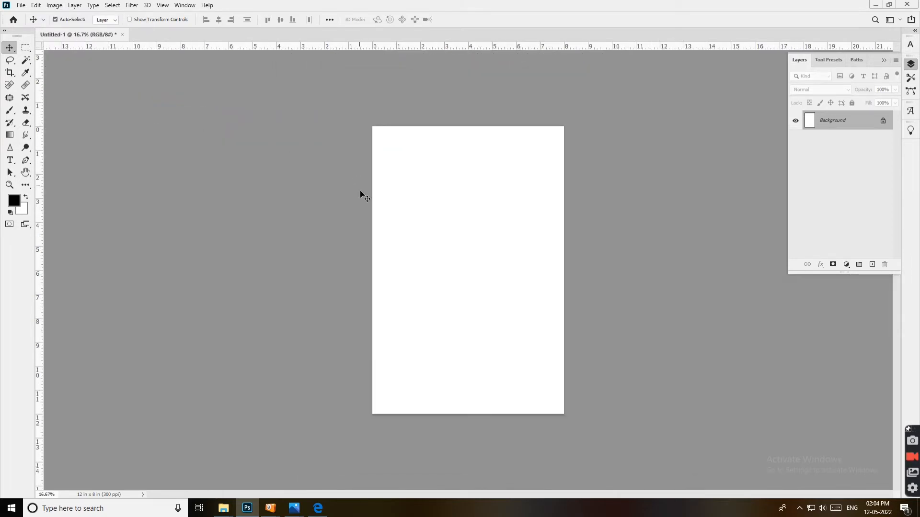
Open the last WhatsApp-Image-2020-07-05-at-2.40.30-PM portrait from the Downloads folder in Photoshop as its own document.
{"action": "key", "text": "alt+Tab"}
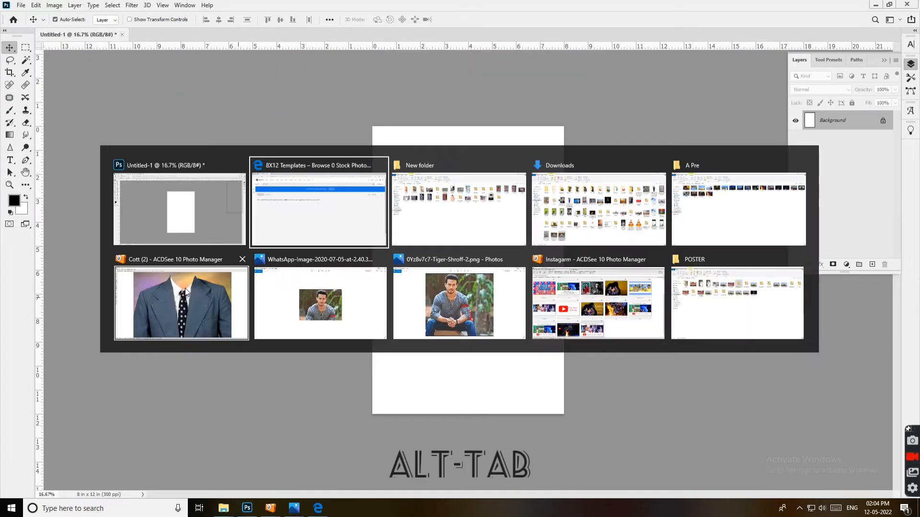
{"action": "key", "text": "alt+Tab"}
{"action": "key", "text": "alt+Tab"}
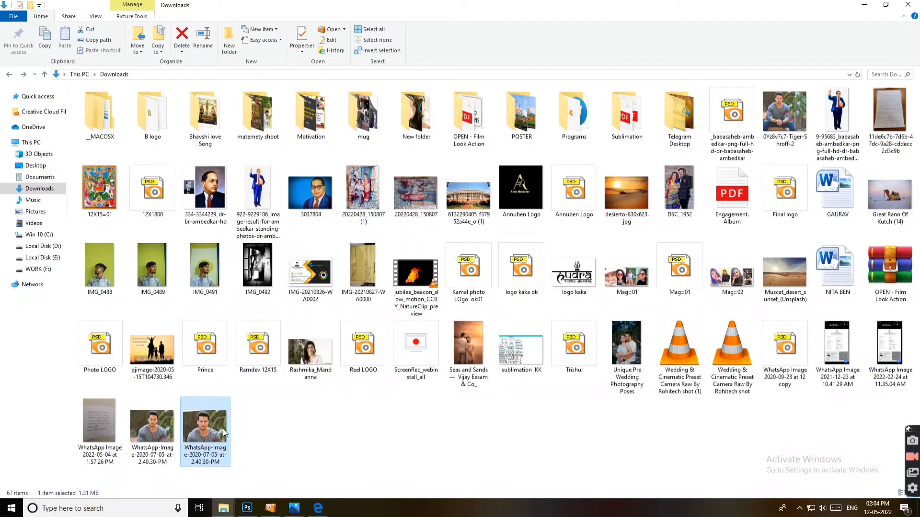
{"action": "left_click_drag", "start_coordinate": [223, 433], "coordinate": [417, 2]}
{"action": "key", "text": "alt+Tab"}
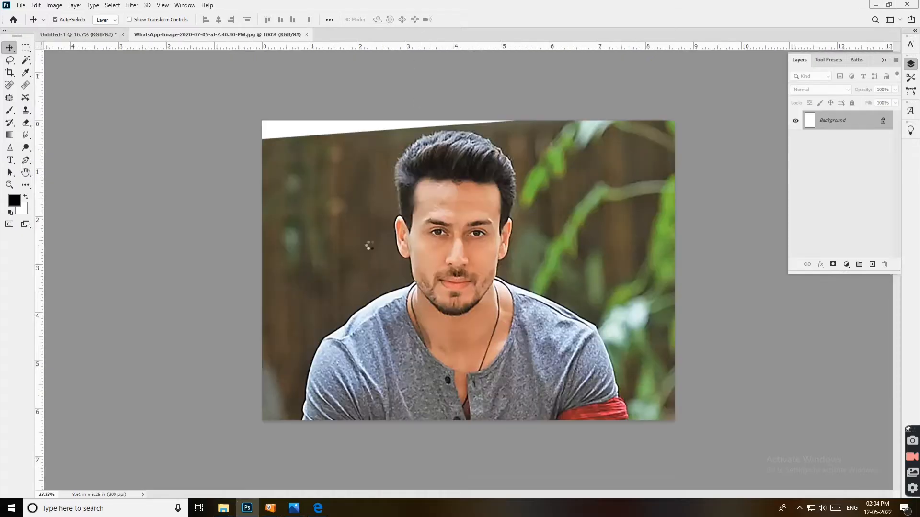
Start a Pen tool path at the top of the man's hair and trace down the right-hand hairline and outer ear.
{"action": "key", "text": "p"}
{"action": "scroll", "coordinate": [481, 135], "scroll_direction": "up", "scroll_amount": 4}
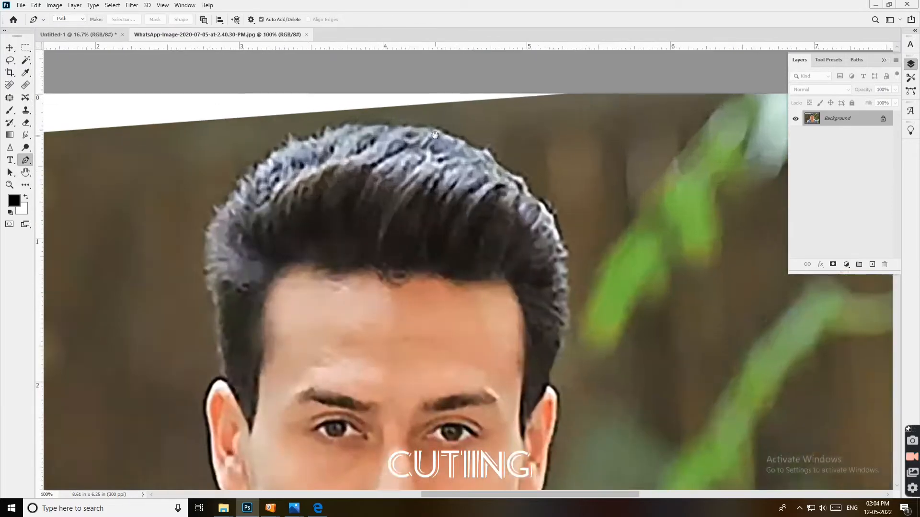
{"action": "left_click_drag", "start_coordinate": [489, 148], "coordinate": [561, 177]}
{"action": "left_click_drag", "start_coordinate": [641, 272], "coordinate": [672, 329]}
{"action": "left_click_drag", "start_coordinate": [680, 336], "coordinate": [489, 57]}
{"action": "left_click_drag", "start_coordinate": [501, 222], "coordinate": [498, 291]}
{"action": "left_click_drag", "start_coordinate": [464, 355], "coordinate": [387, 177]}
{"action": "left_click_drag", "start_coordinate": [399, 181], "coordinate": [408, 201]}
{"action": "left_click_drag", "start_coordinate": [403, 240], "coordinate": [398, 182]}
{"action": "left_click_drag", "start_coordinate": [386, 222], "coordinate": [386, 240]}
{"action": "left_click_drag", "start_coordinate": [374, 295], "coordinate": [371, 304]}
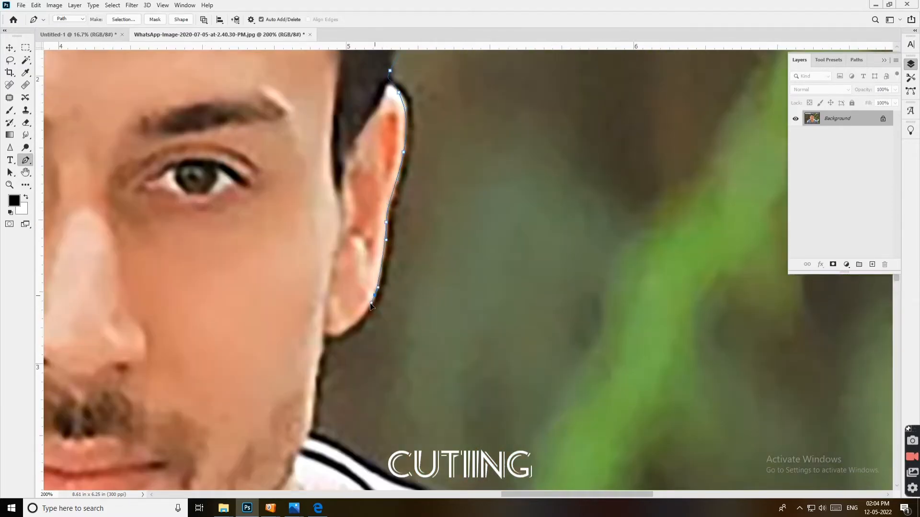
Continue the path around the right-hand earlobe and down the jaw to where the neck meets the shirt.
{"action": "left_click", "coordinate": [353, 325]}
{"action": "left_click", "coordinate": [332, 336]}
{"action": "left_click_drag", "start_coordinate": [323, 340], "coordinate": [322, 344]}
{"action": "left_click_drag", "start_coordinate": [313, 401], "coordinate": [311, 427]}
{"action": "left_click_drag", "start_coordinate": [306, 443], "coordinate": [339, 285]}
{"action": "left_click", "coordinate": [331, 297]}
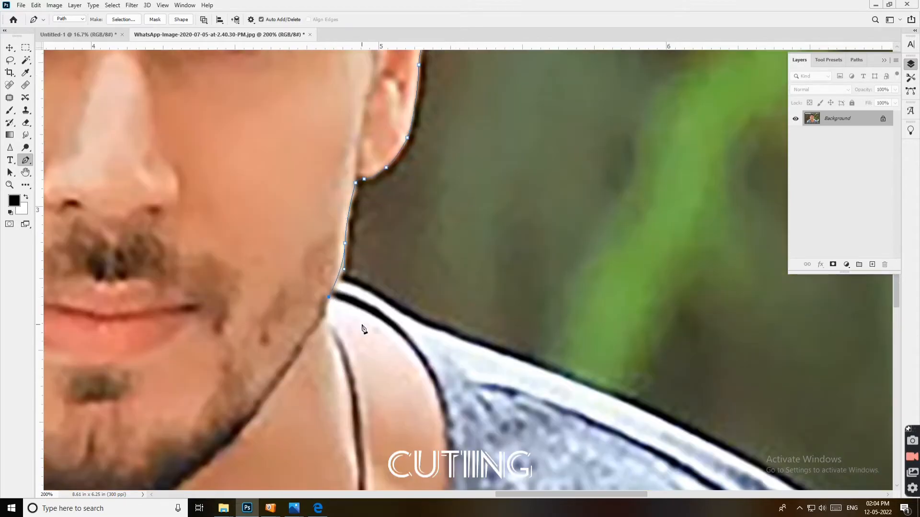
Curve the path along the shirt's neckline, across the chest and back up to the jaw on the opposite side.
{"action": "left_click_drag", "start_coordinate": [365, 330], "coordinate": [283, 140]}
{"action": "left_click_drag", "start_coordinate": [316, 174], "coordinate": [369, 250]}
{"action": "scroll", "coordinate": [383, 191], "scroll_direction": "down", "scroll_amount": 2}
{"action": "left_click_drag", "start_coordinate": [351, 298], "coordinate": [337, 314]}
{"action": "left_click_drag", "start_coordinate": [282, 310], "coordinate": [259, 307]}
{"action": "scroll", "coordinate": [234, 285], "scroll_direction": "up", "scroll_amount": 3}
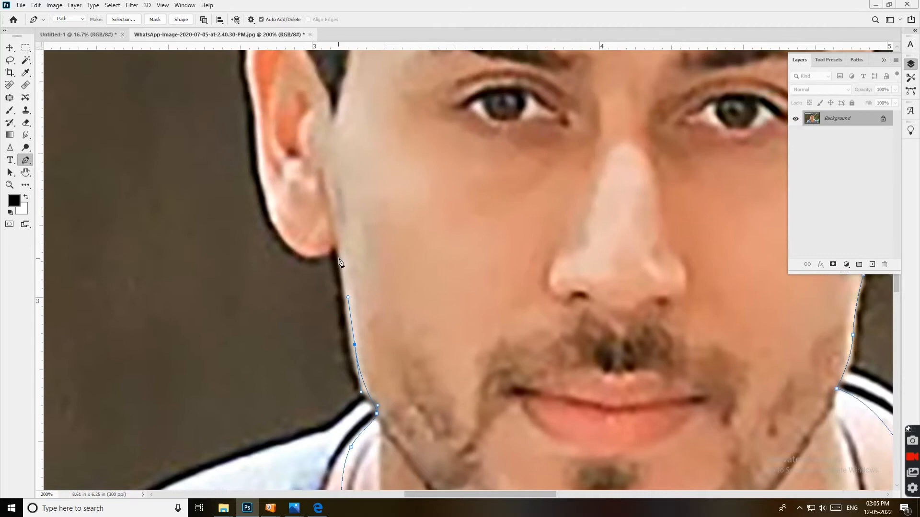
Trace the path up the left-hand jaw and around that ear to its upper edge.
{"action": "left_click", "coordinate": [339, 249]}
{"action": "left_click_drag", "start_coordinate": [332, 239], "coordinate": [316, 288]}
{"action": "left_click_drag", "start_coordinate": [299, 243], "coordinate": [295, 226]}
{"action": "left_click_drag", "start_coordinate": [297, 183], "coordinate": [322, 205]}
{"action": "left_click_drag", "start_coordinate": [351, 158], "coordinate": [378, 236]}
{"action": "left_click", "coordinate": [350, 158], "text": "alt"}
{"action": "left_click_drag", "start_coordinate": [381, 183], "coordinate": [406, 311]}
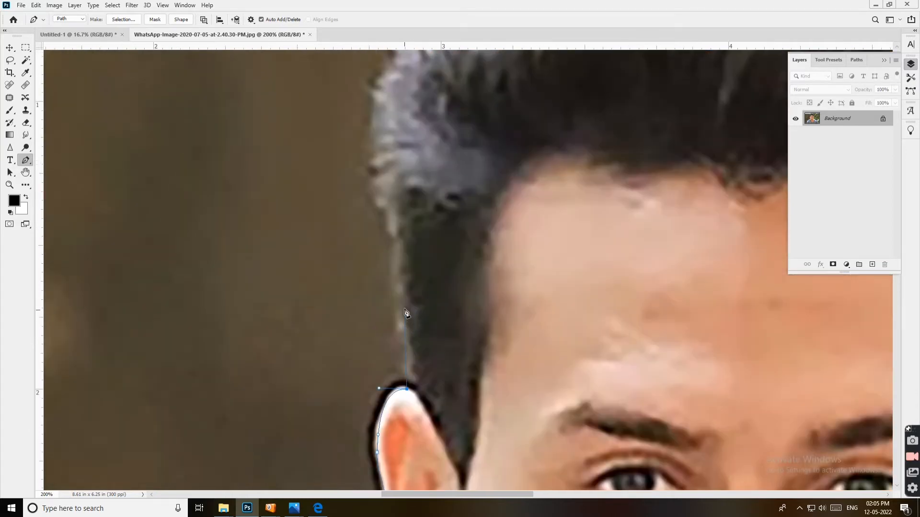
Trace the left-hand side and top of the hair and close the path at its starting point.
{"action": "left_click_drag", "start_coordinate": [397, 260], "coordinate": [391, 253]}
{"action": "left_click_drag", "start_coordinate": [392, 252], "coordinate": [428, 403]}
{"action": "left_click_drag", "start_coordinate": [423, 241], "coordinate": [443, 175]}
{"action": "left_click_drag", "start_coordinate": [453, 178], "coordinate": [404, 385]}
{"action": "left_click_drag", "start_coordinate": [528, 277], "coordinate": [301, 252]}
{"action": "left_click_drag", "start_coordinate": [529, 233], "coordinate": [651, 253]}
Convert the head path into a new selection and paste the cut-out head into the Untitled-1 document.
{"action": "right_click", "coordinate": [402, 359]}
{"action": "left_click", "coordinate": [442, 184]}
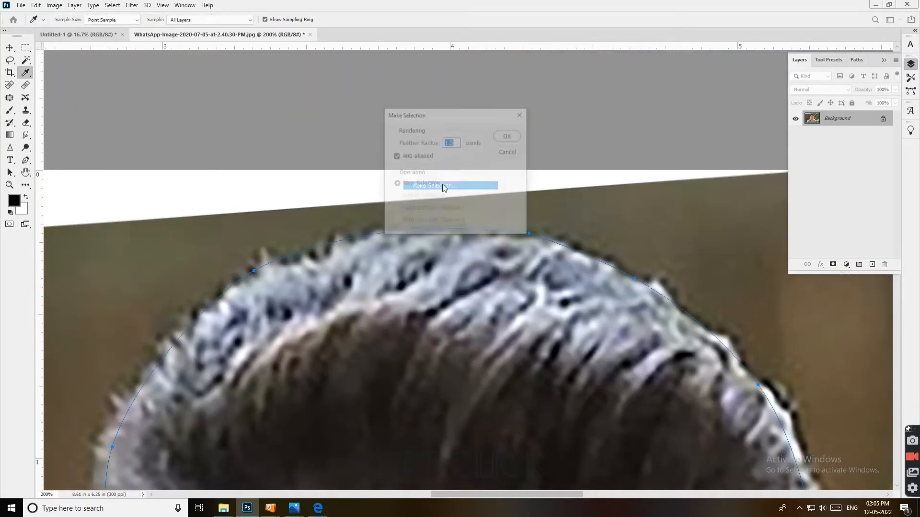
{"action": "left_click", "coordinate": [509, 136]}
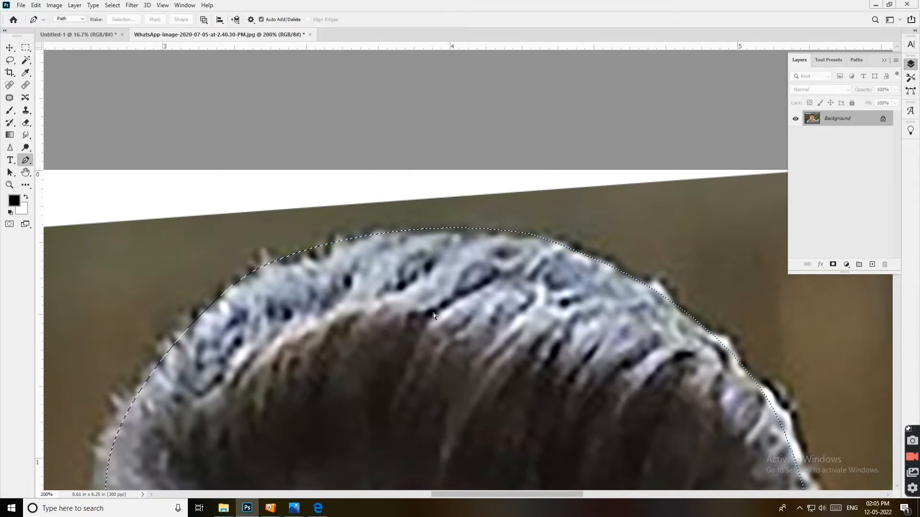
{"action": "left_click", "coordinate": [78, 35]}
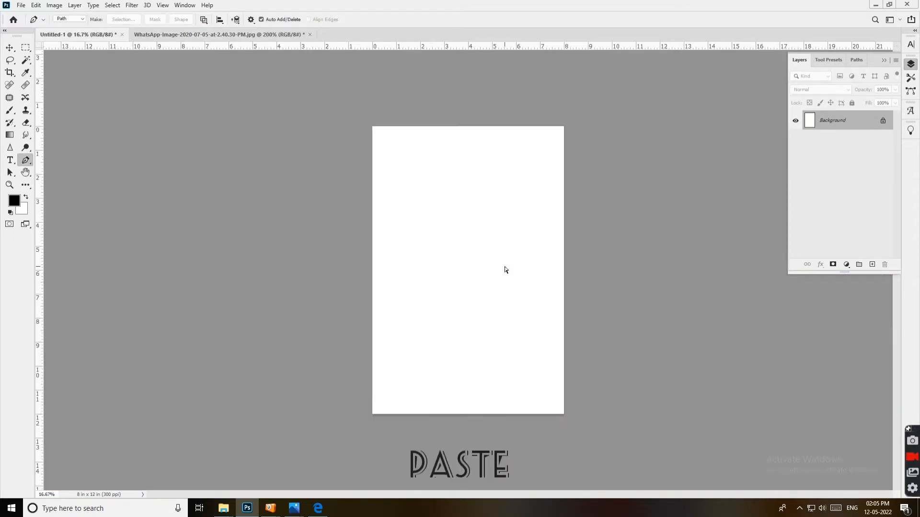
{"action": "key", "text": "ctrl+v"}
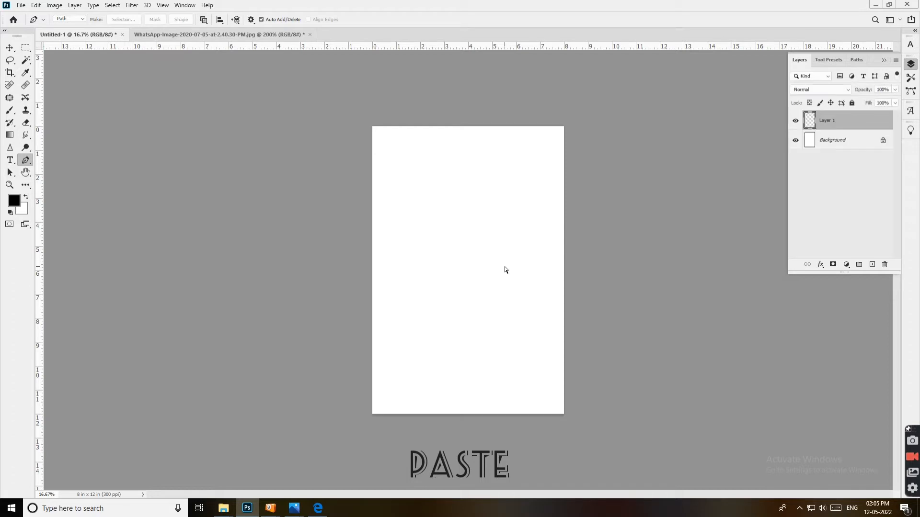
Free Transform the pasted head to place it centred in the upper half of the page.
{"action": "key", "text": "ctrl+t"}
{"action": "left_click_drag", "start_coordinate": [467, 237], "coordinate": [467, 182]}
{"action": "key", "text": "Return"}
{"action": "key", "text": "p"}
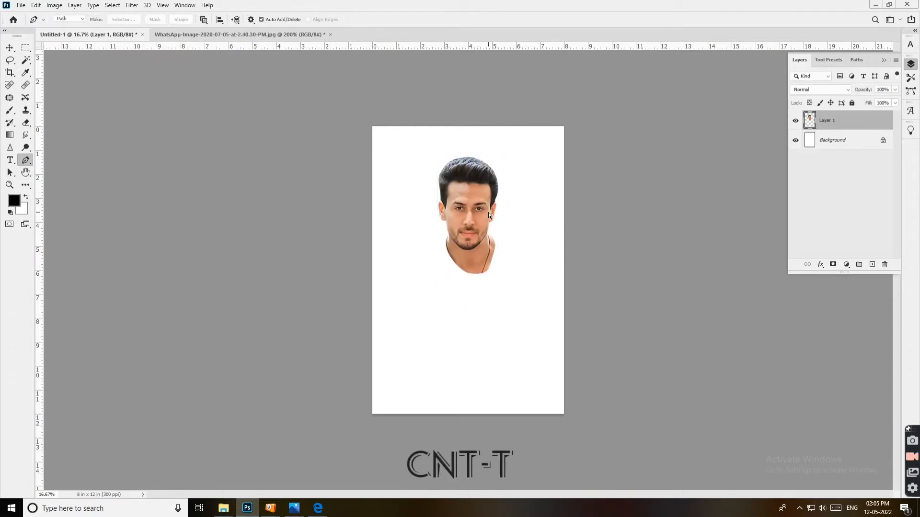
Apply Color Balance to the head's highlights with levels -5, +7 and +27.
{"action": "key", "text": "ctrl+b"}
{"action": "left_click", "coordinate": [771, 387]}
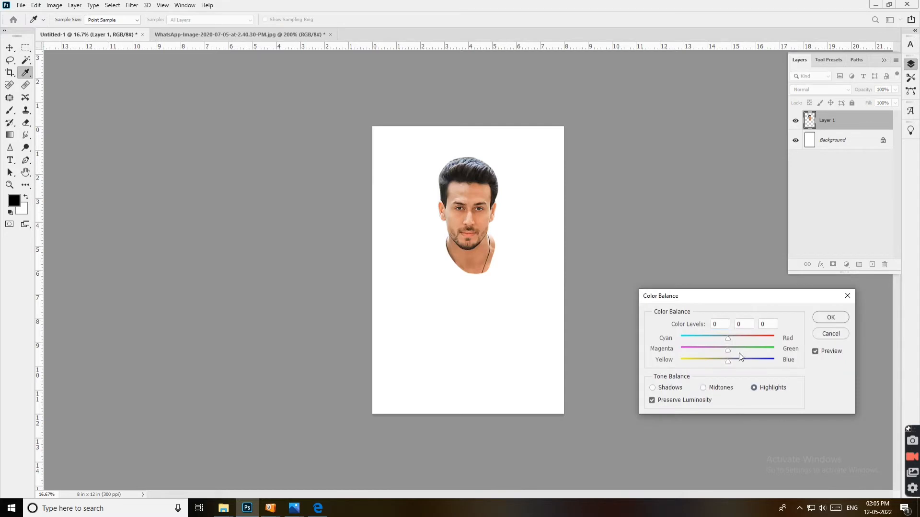
{"action": "left_click_drag", "start_coordinate": [727, 361], "coordinate": [722, 338]}
{"action": "left_click", "coordinate": [831, 317]}
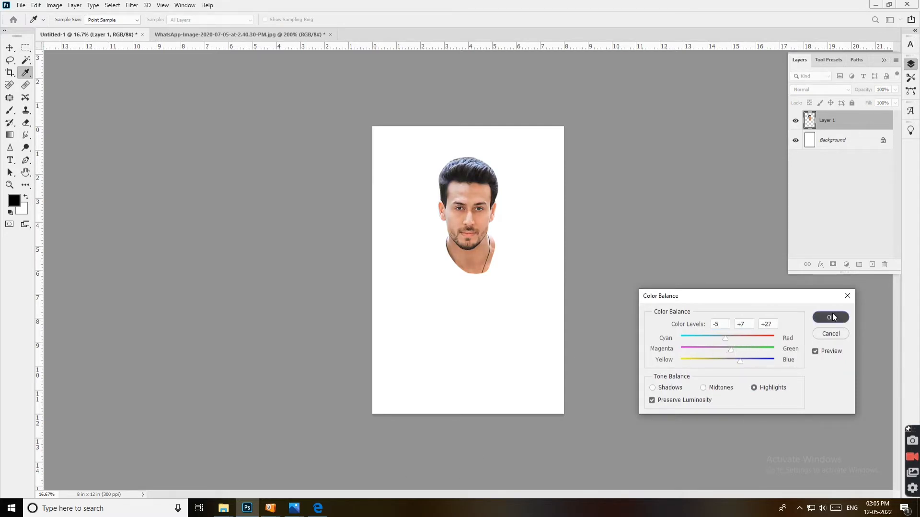
{"action": "key", "text": "p"}
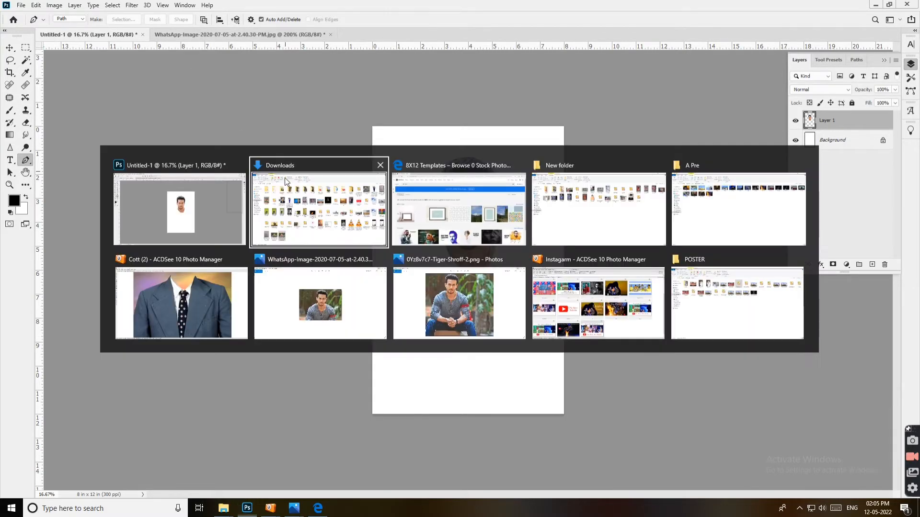
Open the suit template Cott (2).psd from the New folder window in Photoshop.
{"action": "key", "text": "alt+Tab"}
{"action": "key", "text": "Tab"}
{"action": "key", "text": "Tab"}
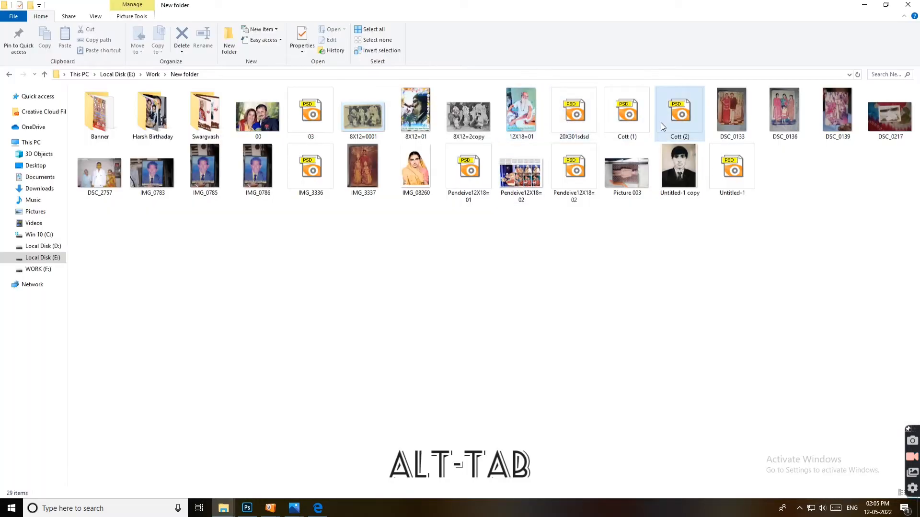
{"action": "left_click_drag", "start_coordinate": [660, 122], "coordinate": [414, 189]}
{"action": "key", "text": "alt+Tab"}
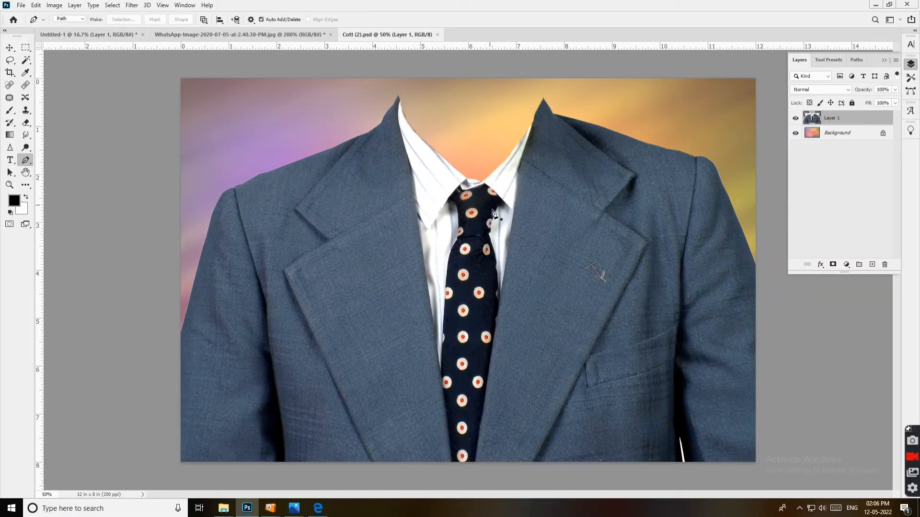
Copy the suit layer into the Untitled-1 document, then position and resize it across the lower part of the page below the head.
{"action": "key", "text": "v"}
{"action": "left_click_drag", "start_coordinate": [544, 202], "coordinate": [437, 272]}
{"action": "left_click_drag", "start_coordinate": [493, 295], "coordinate": [502, 335]}
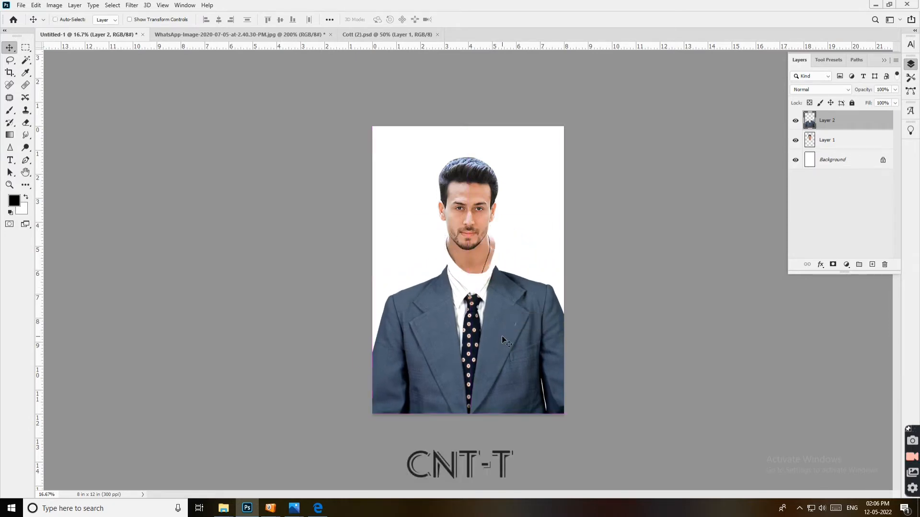
{"action": "key", "text": "ctrl+t"}
{"action": "left_click_drag", "start_coordinate": [576, 240], "coordinate": [569, 267]}
{"action": "key", "text": "Return"}
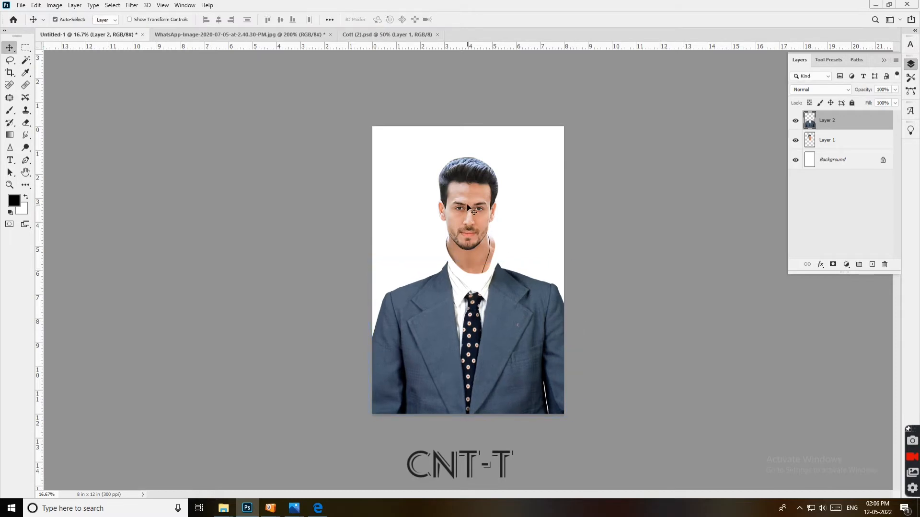
Lower the head into the suit collar and scale it to 113.85%, centred above the tie.
{"action": "left_click_drag", "start_coordinate": [468, 208], "coordinate": [470, 234]}
{"action": "key", "text": "ctrl+t"}
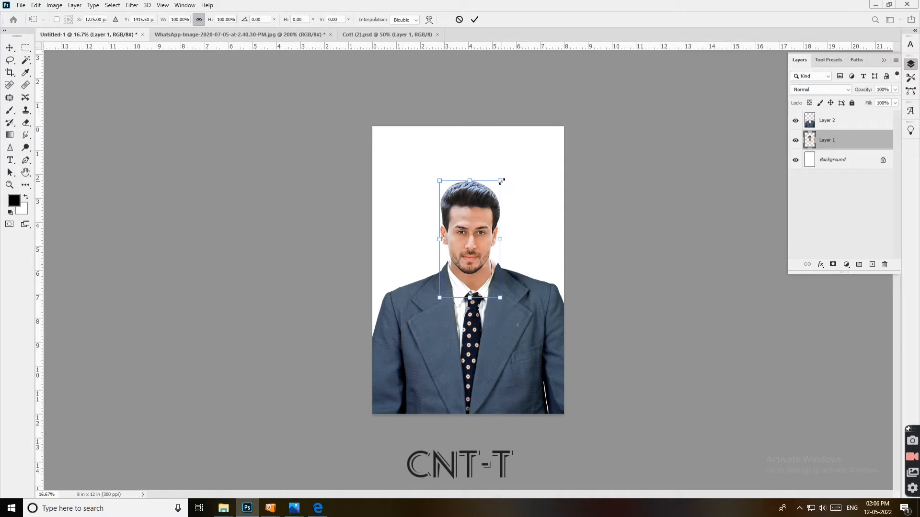
{"action": "left_click_drag", "start_coordinate": [501, 181], "coordinate": [502, 178]}
{"action": "left_click_drag", "start_coordinate": [486, 210], "coordinate": [487, 211]}
{"action": "left_click_drag", "start_coordinate": [501, 181], "coordinate": [509, 166]}
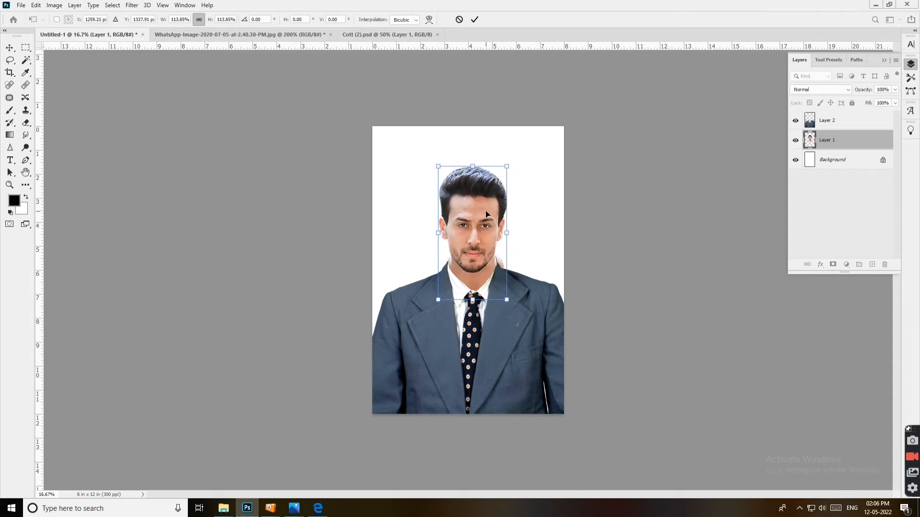
{"action": "left_click_drag", "start_coordinate": [486, 213], "coordinate": [484, 231]}
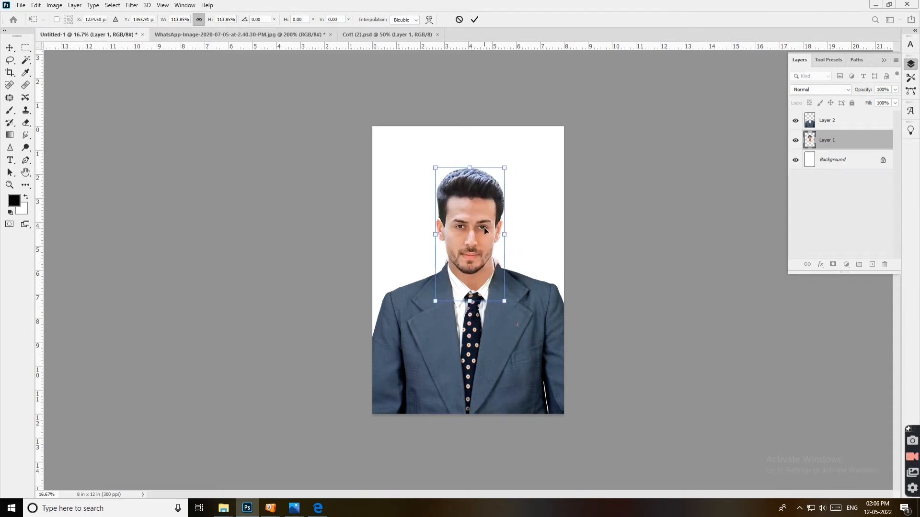
{"action": "key", "text": "Return"}
Nudge the head slightly right and down to align it with the collar.
{"action": "key", "text": "Right"}
{"action": "key", "text": "Right"}
{"action": "key", "text": "Right"}
{"action": "key", "text": "Right"}
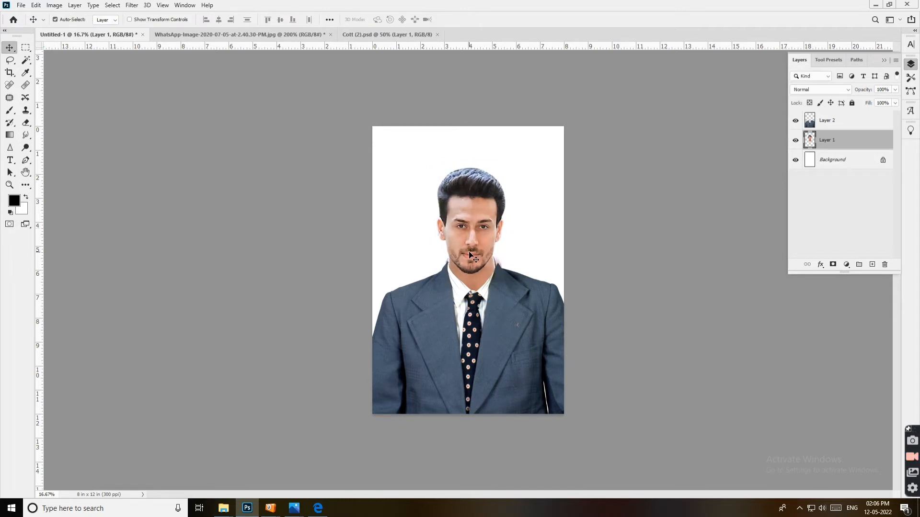
{"action": "key", "text": "shift+Down"}
{"action": "key", "text": "shift+Down"}
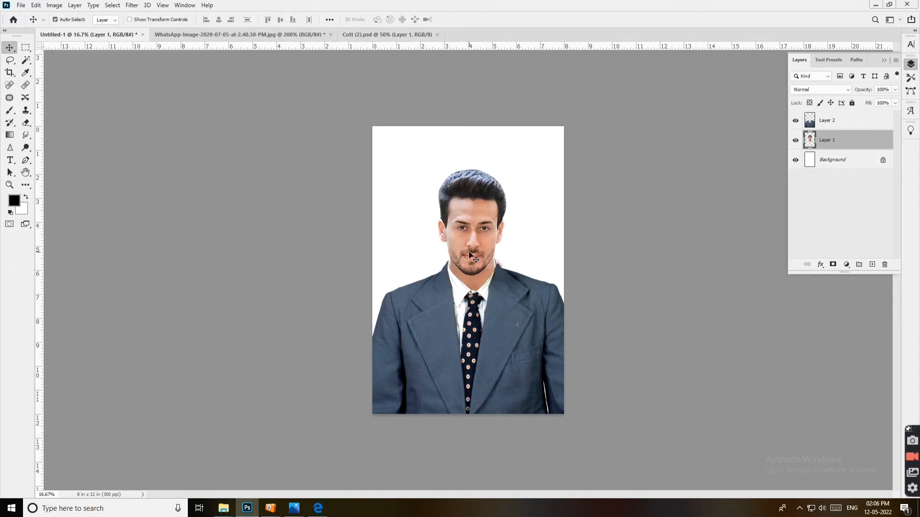
{"action": "key", "text": "shift+Left"}
Scale the head layer up to about 102% with Free Transform.
{"action": "key", "text": "ctrl+t"}
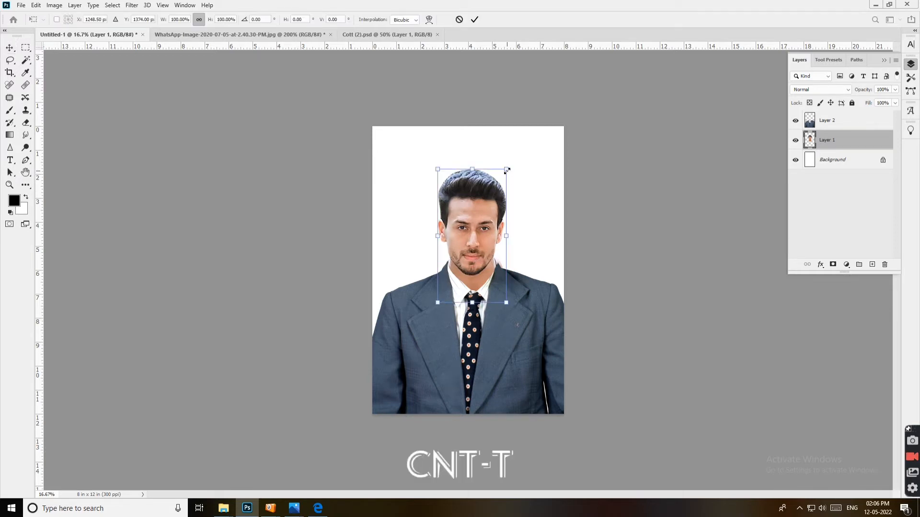
{"action": "left_click_drag", "start_coordinate": [507, 170], "coordinate": [508, 166]}
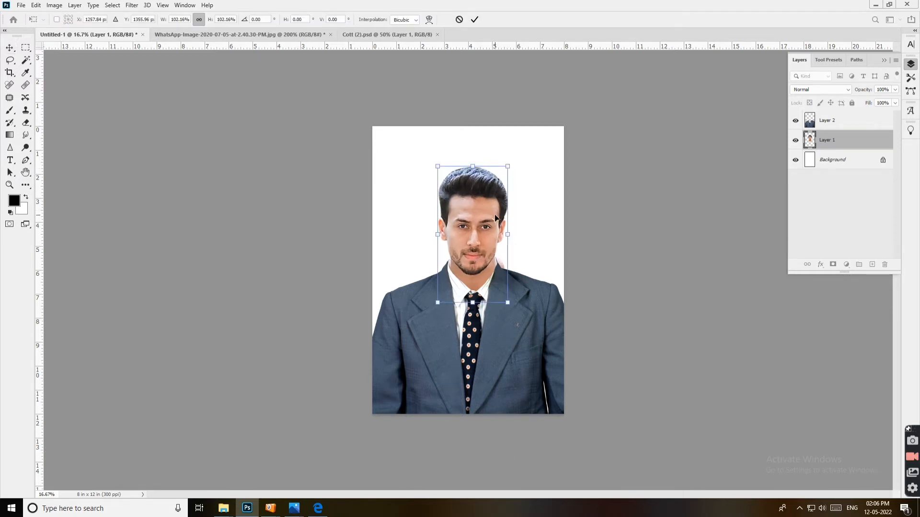
{"action": "key", "text": "Return"}
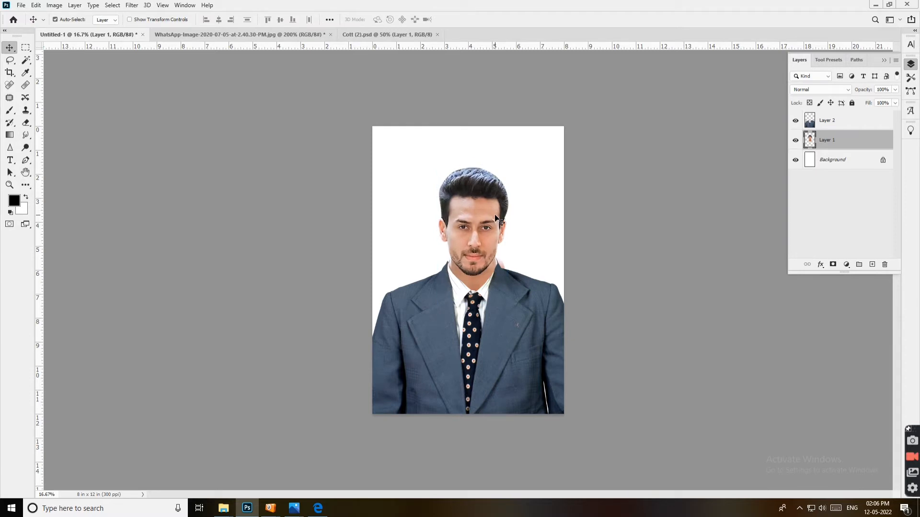
Begin a Pen path on the suit layer from the right jaw down inside the collar, across the tie and up past the left collar.
{"action": "left_click", "coordinate": [495, 216], "text": "ctrl"}
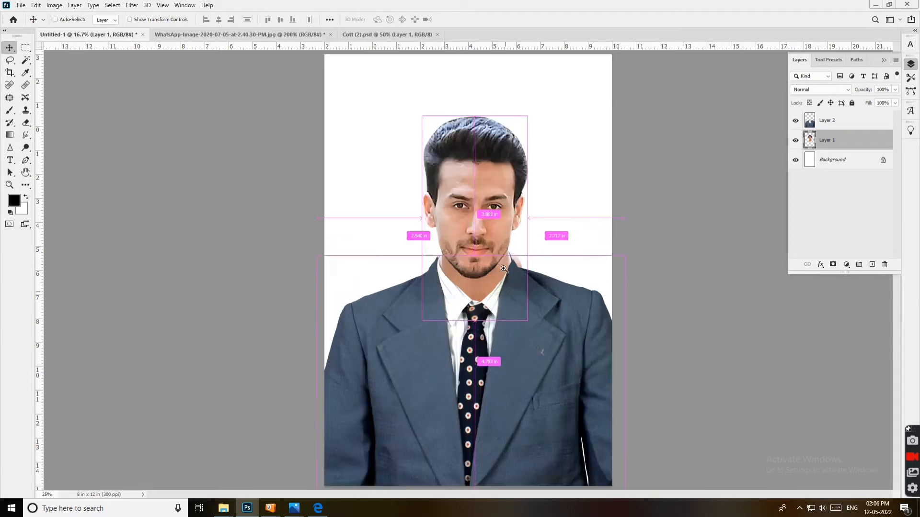
{"action": "left_click", "coordinate": [503, 257], "text": "ctrl"}
{"action": "left_click", "coordinate": [502, 257], "text": "ctrl"}
{"action": "left_click", "coordinate": [503, 257], "text": "ctrl"}
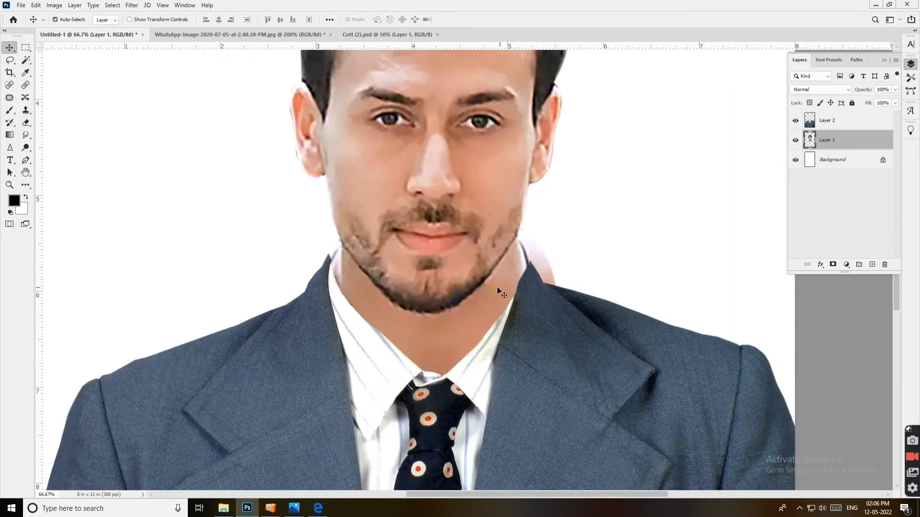
{"action": "left_click", "coordinate": [516, 348]}
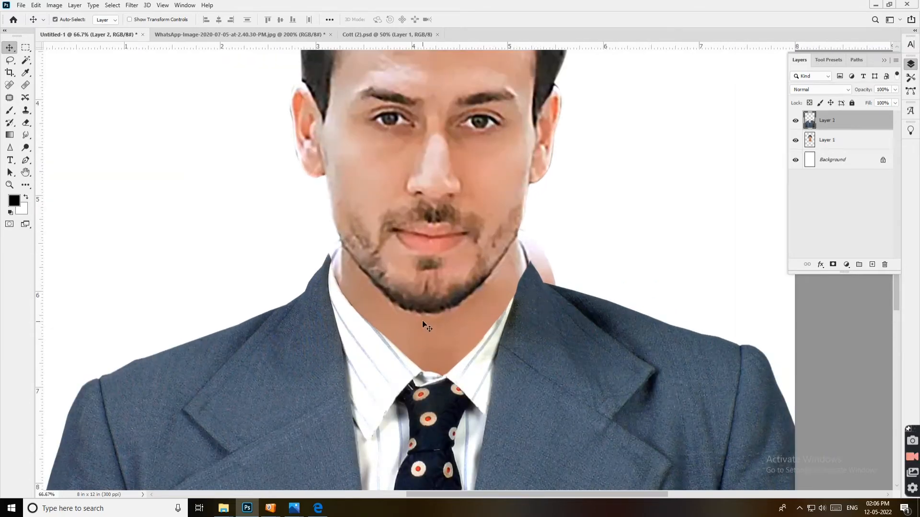
{"action": "key", "text": "p"}
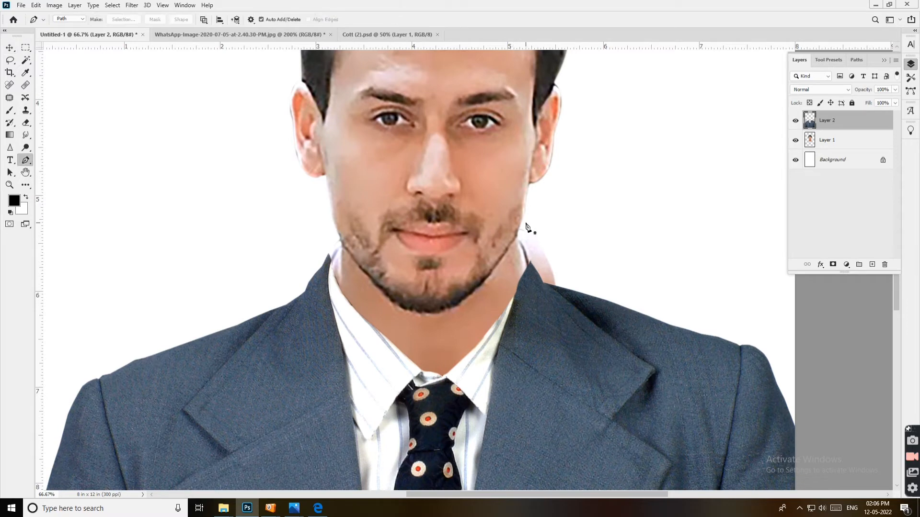
{"action": "left_click", "coordinate": [525, 223]}
{"action": "left_click", "coordinate": [518, 235]}
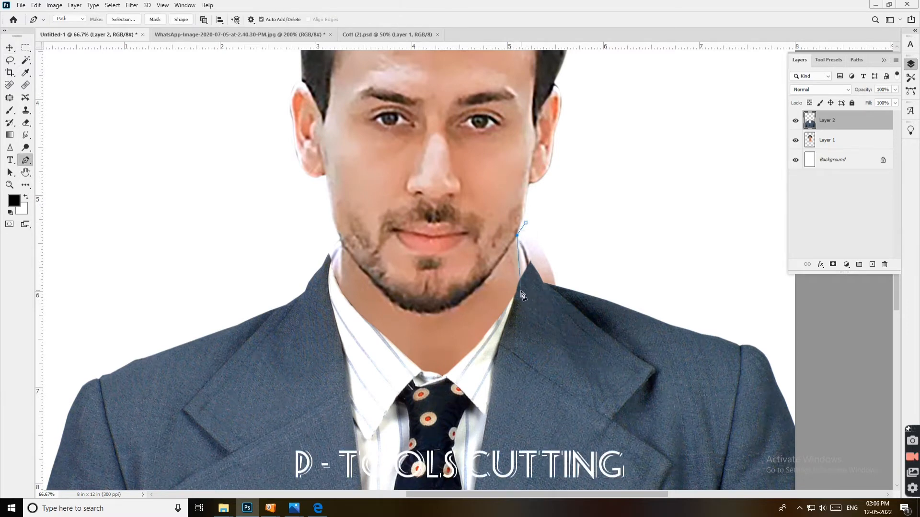
{"action": "left_click_drag", "start_coordinate": [521, 290], "coordinate": [517, 313]}
{"action": "left_click_drag", "start_coordinate": [470, 411], "coordinate": [393, 435]}
{"action": "left_click_drag", "start_coordinate": [346, 370], "coordinate": [324, 324]}
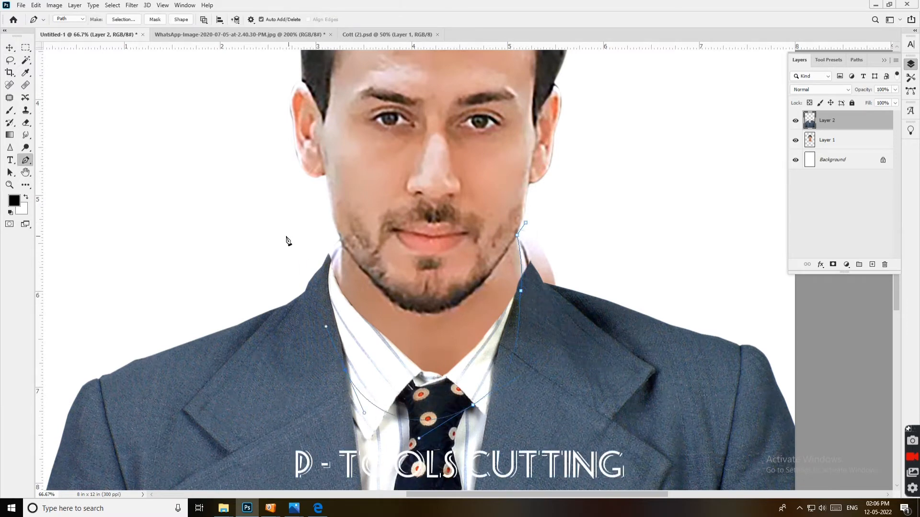
{"action": "left_click_drag", "start_coordinate": [287, 236], "coordinate": [251, 156]}
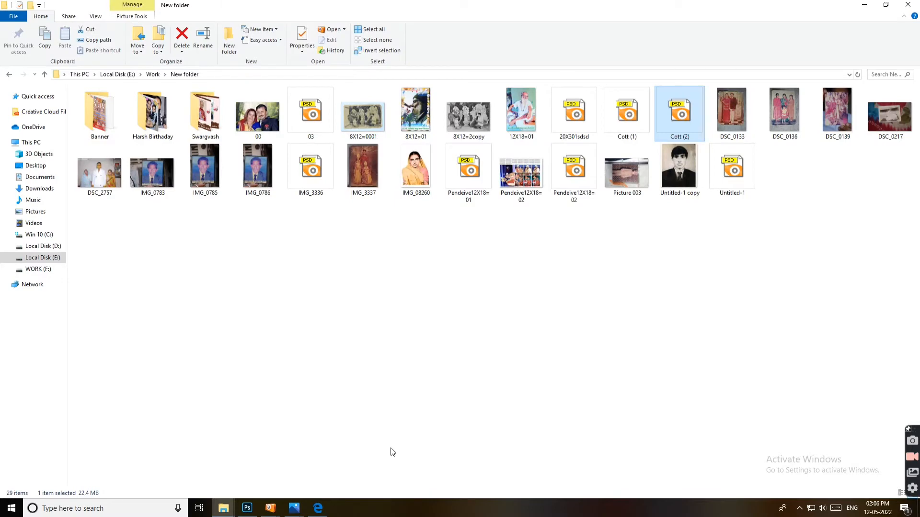
Continue the Pen path down through the jacket and up outside the right collar, closing it at the jaw.
{"action": "left_click", "coordinate": [247, 508]}
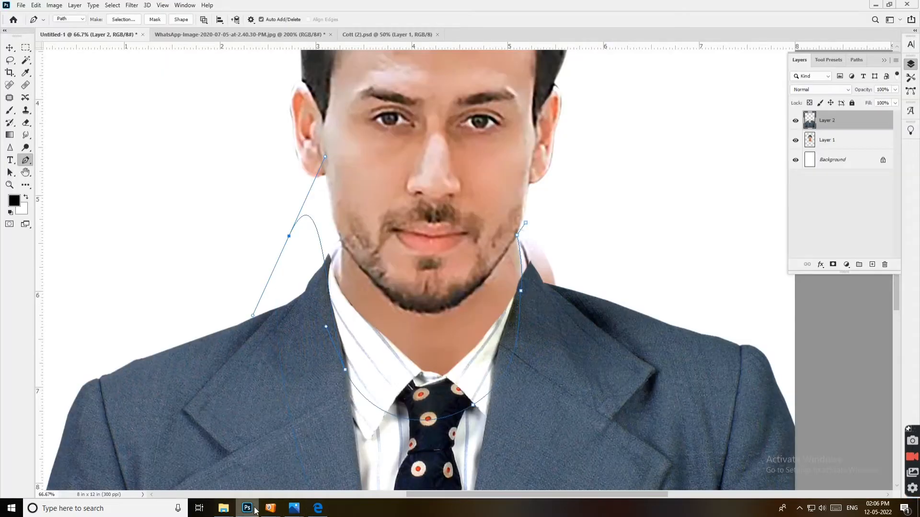
{"action": "left_click_drag", "start_coordinate": [315, 412], "coordinate": [317, 430]}
{"action": "left_click_drag", "start_coordinate": [480, 475], "coordinate": [551, 474]}
{"action": "left_click_drag", "start_coordinate": [637, 424], "coordinate": [642, 384]}
{"action": "left_click_drag", "start_coordinate": [644, 327], "coordinate": [641, 308]}
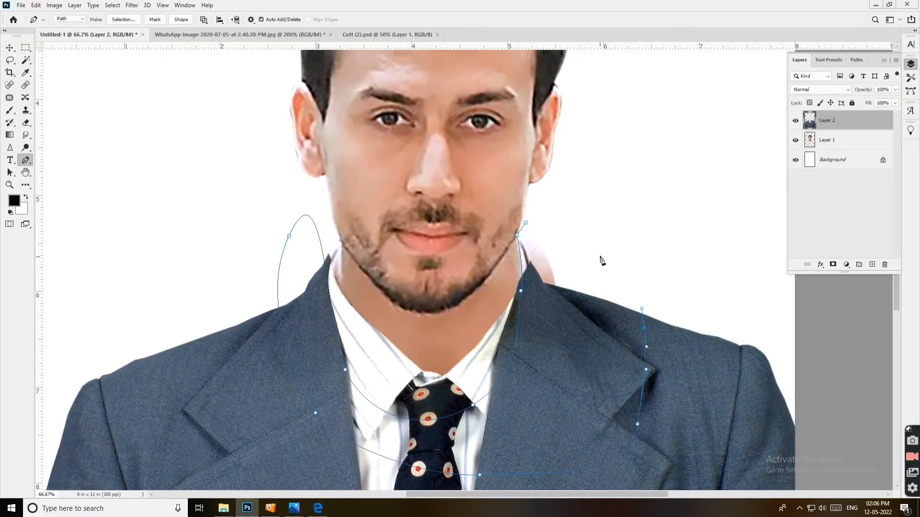
{"action": "left_click_drag", "start_coordinate": [600, 255], "coordinate": [598, 250]}
{"action": "left_click", "coordinate": [526, 224]}
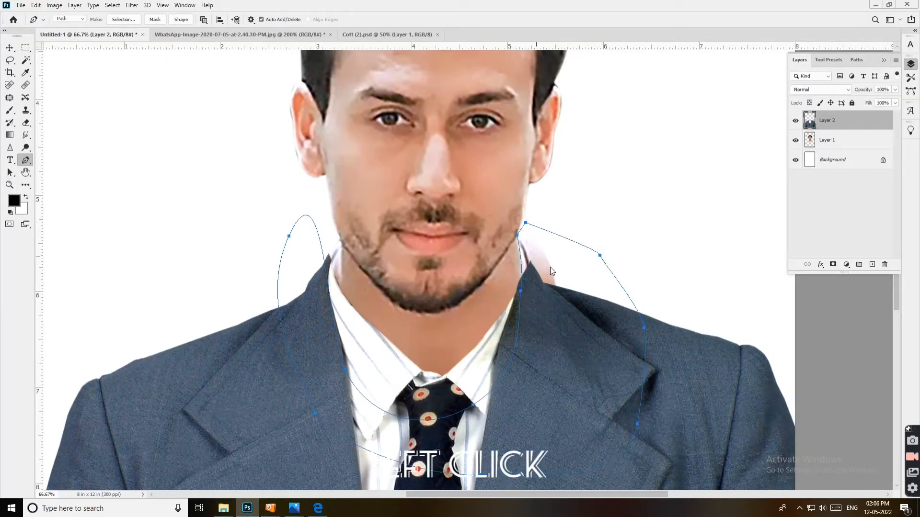
Convert the closed path into a new anti-aliased selection with a 1.5-pixel feather radius, keeping the suit pixels intact.
{"action": "right_click", "coordinate": [537, 258]}
{"action": "left_click", "coordinate": [578, 298]}
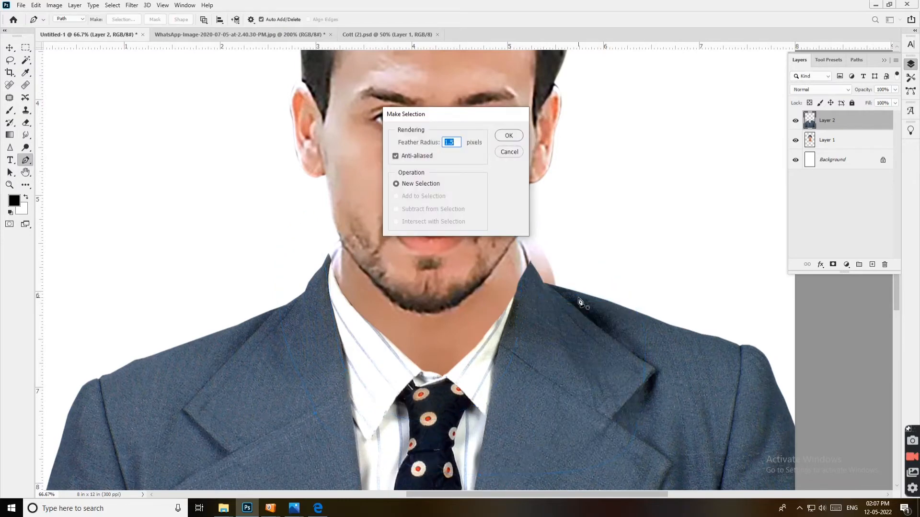
{"action": "key", "text": "Return"}
{"action": "key", "text": "Delete"}
{"action": "key", "text": "ctrl+z"}
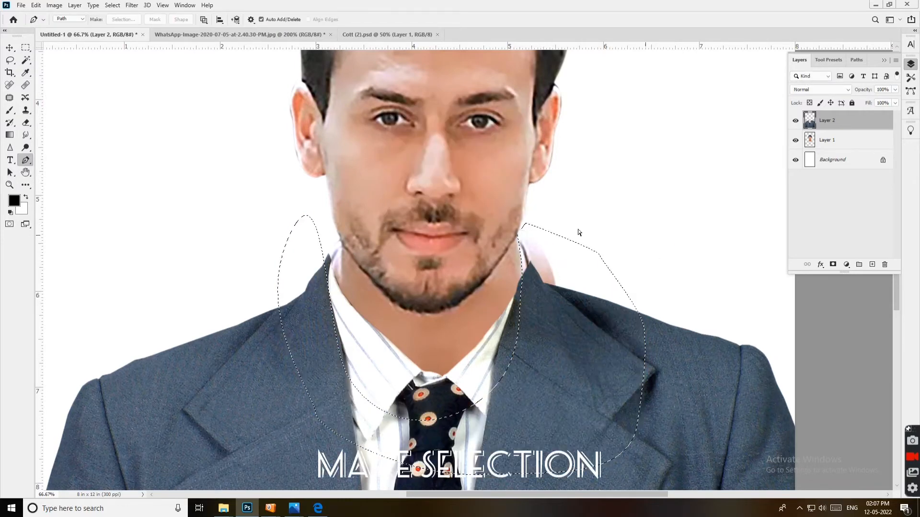
Delete the excess neck and skin inside the selection from the head layer and deselect.
{"action": "right_click", "coordinate": [394, 190]}
{"action": "left_click", "coordinate": [408, 197]}
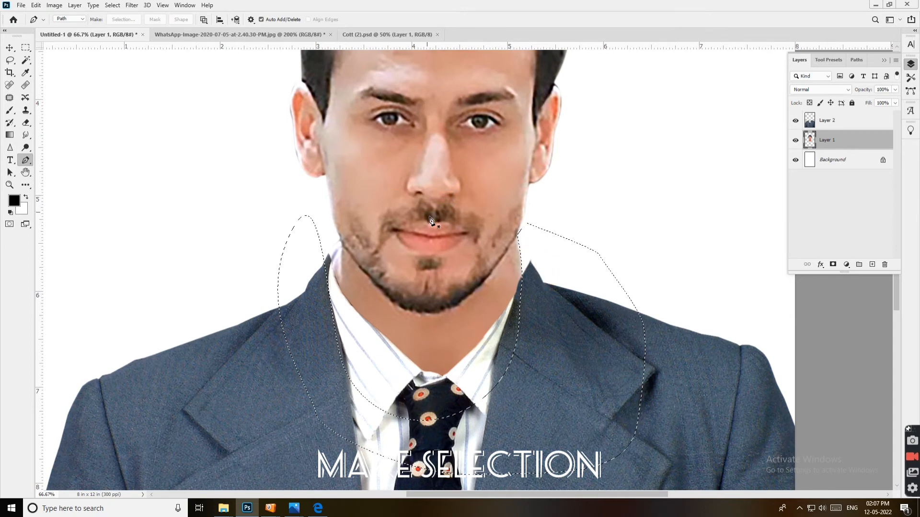
{"action": "key", "text": "ctrl+d"}
{"action": "key", "text": "ctrl+0"}
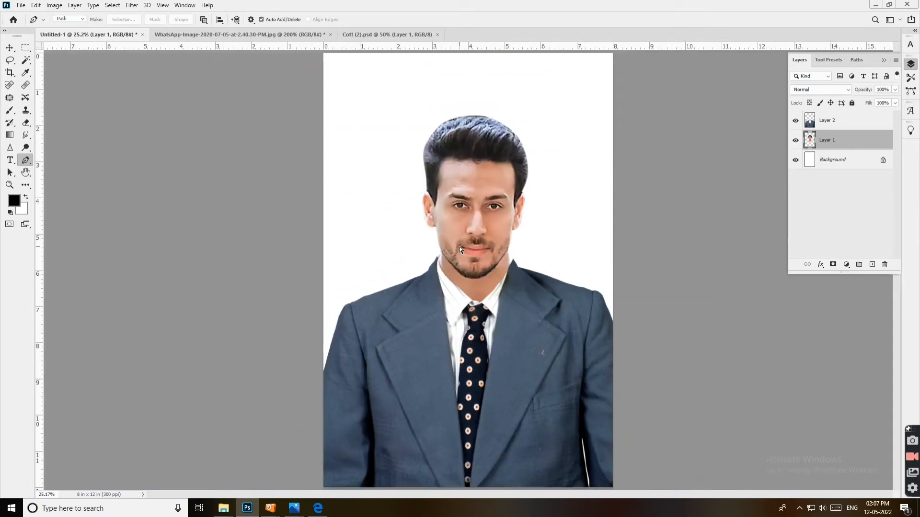
Warp the suit layer by pulling its top-edge curve handles inward so the collar closes around the neck.
{"action": "left_click", "coordinate": [824, 126]}
{"action": "key", "text": "ctrl+t"}
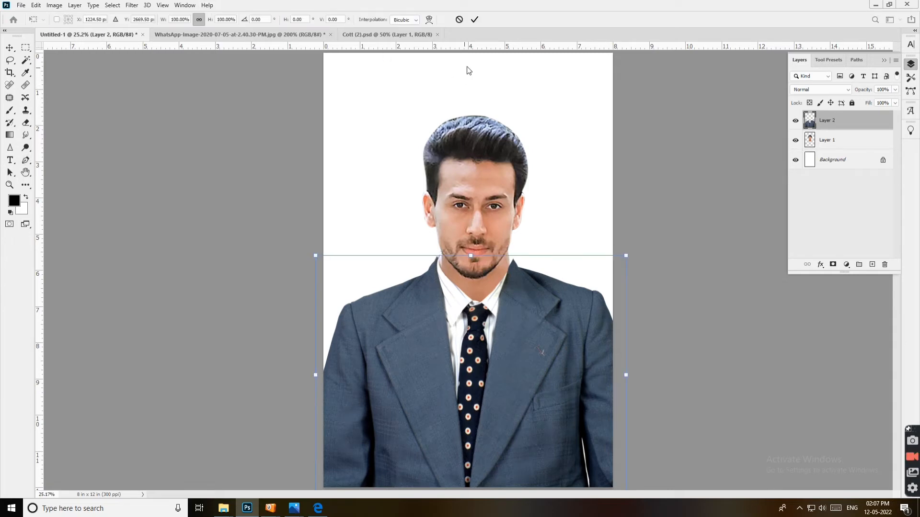
{"action": "left_click", "coordinate": [429, 20]}
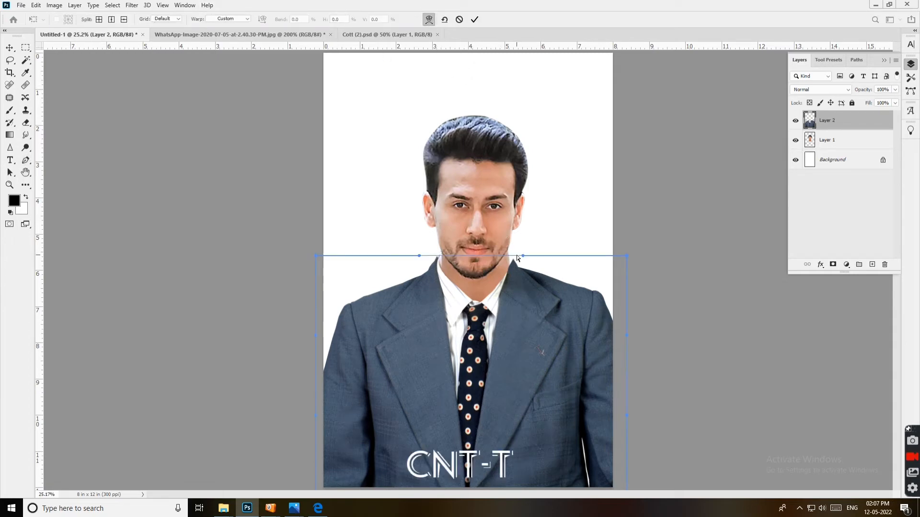
{"action": "left_click_drag", "start_coordinate": [521, 257], "coordinate": [514, 248]}
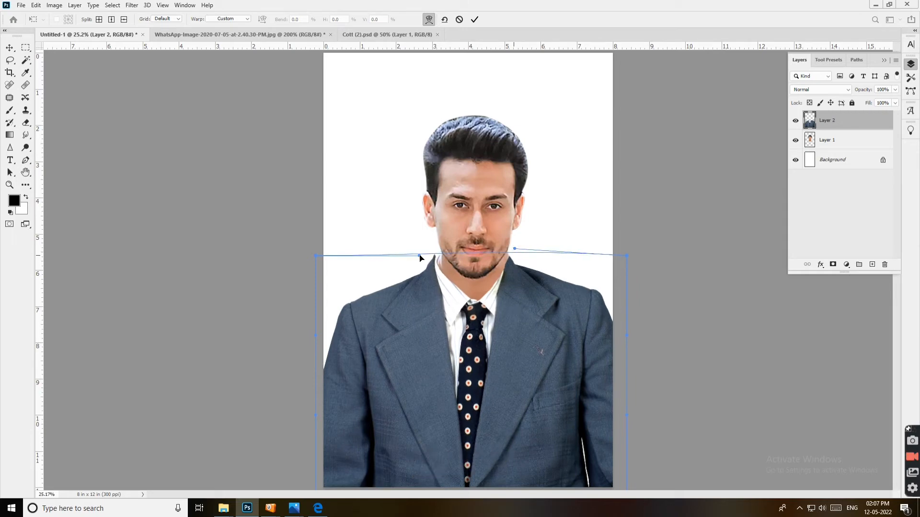
{"action": "left_click_drag", "start_coordinate": [420, 256], "coordinate": [436, 261]}
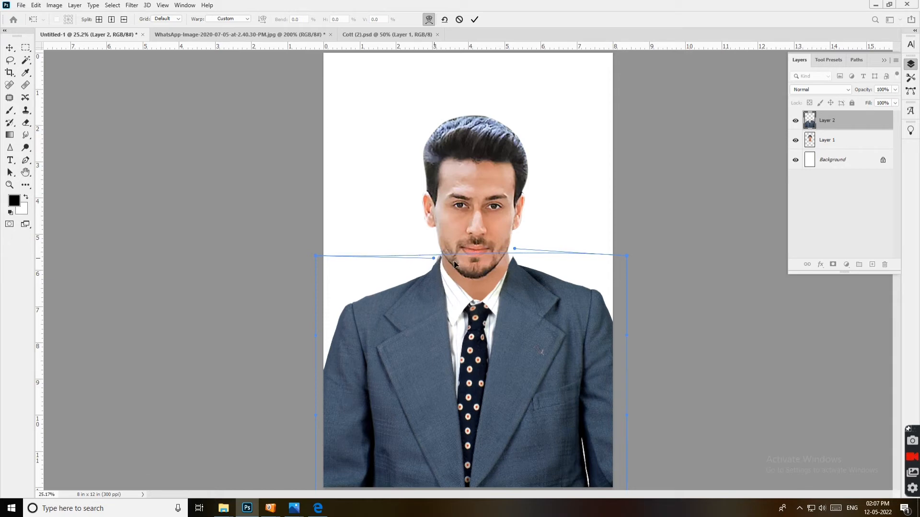
{"action": "left_click_drag", "start_coordinate": [520, 259], "coordinate": [511, 265]}
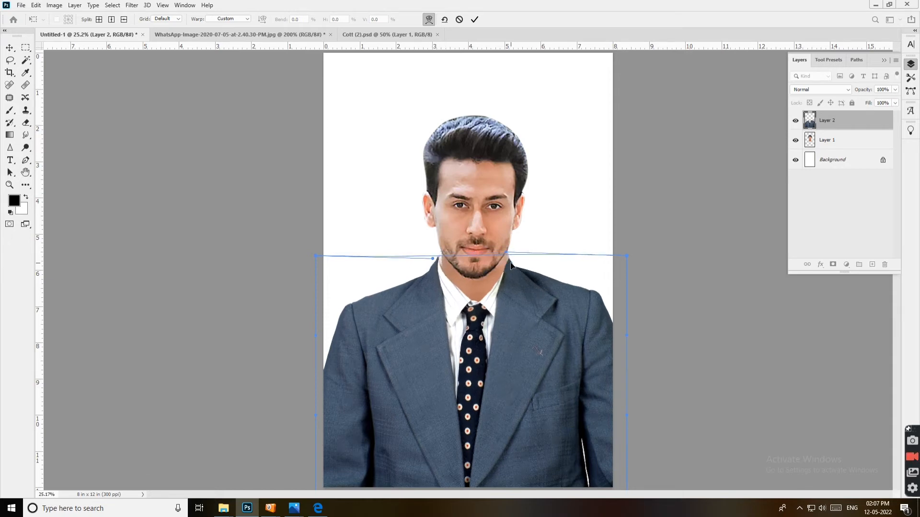
Fine-tune both sides of the collar in the warp until they hug the neck, and apply the warp.
{"action": "left_click_drag", "start_coordinate": [438, 261], "coordinate": [439, 258]}
{"action": "left_click_drag", "start_coordinate": [514, 271], "coordinate": [507, 265]}
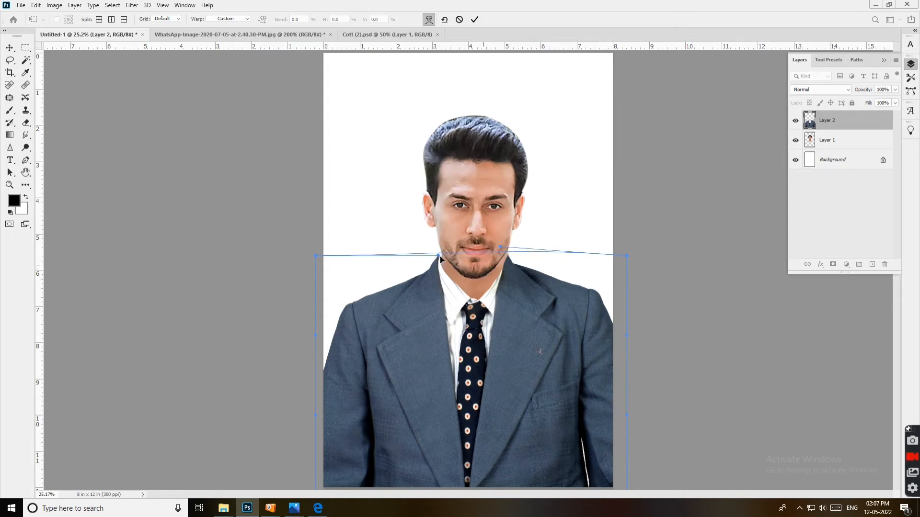
{"action": "left_click_drag", "start_coordinate": [442, 259], "coordinate": [443, 260]}
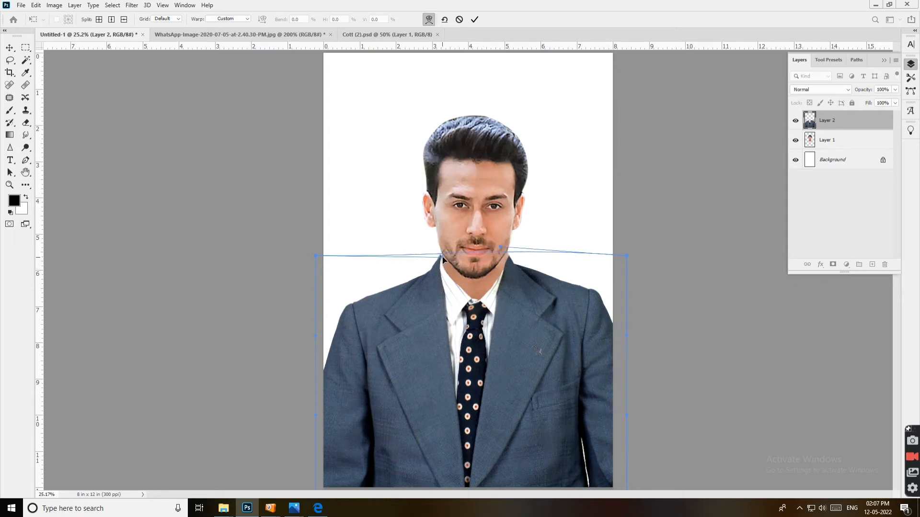
{"action": "left_click_drag", "start_coordinate": [502, 246], "coordinate": [498, 246]}
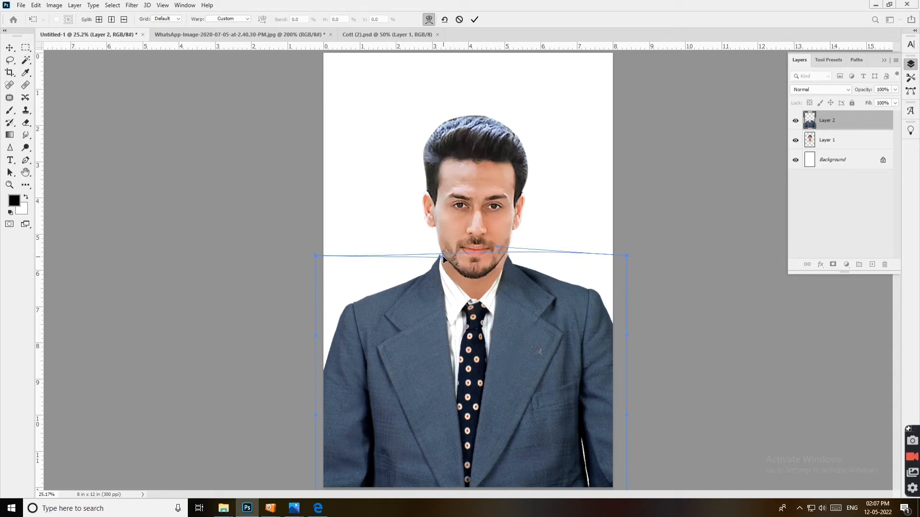
{"action": "left_click_drag", "start_coordinate": [443, 257], "coordinate": [447, 254]}
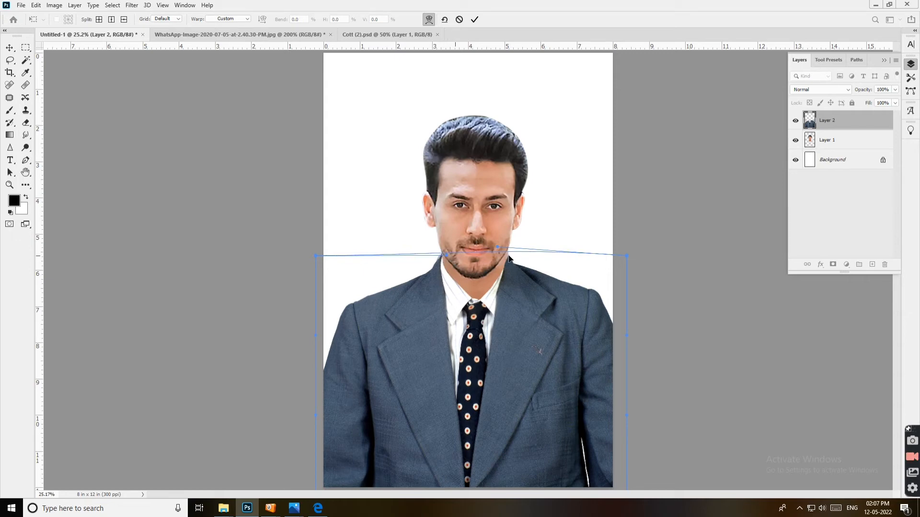
{"action": "left_click_drag", "start_coordinate": [509, 258], "coordinate": [509, 259]}
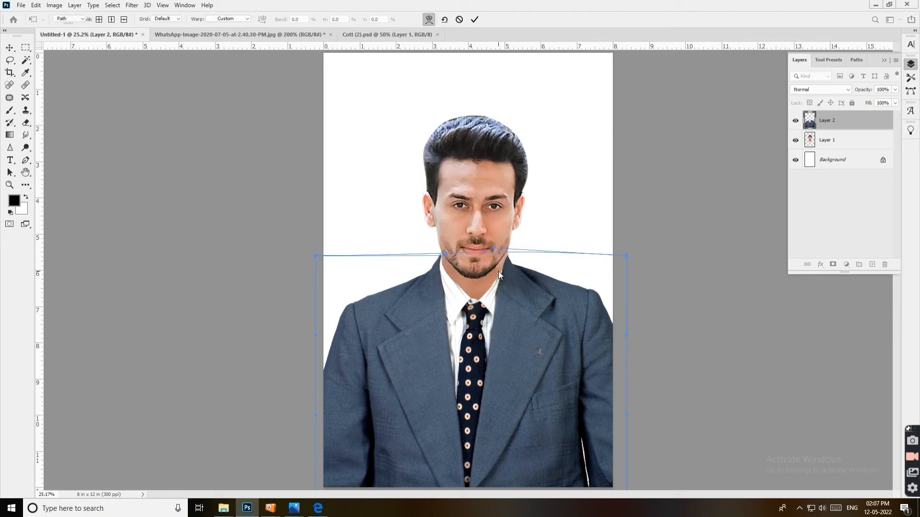
{"action": "key", "text": "Return"}
{"action": "key", "text": "p"}
{"action": "left_click", "coordinate": [491, 250]}
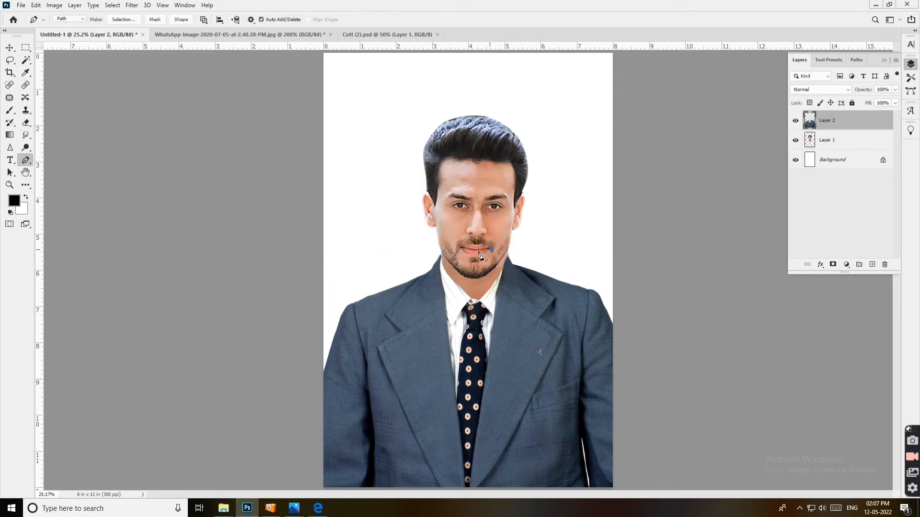
{"action": "key", "text": "ctrl+t"}
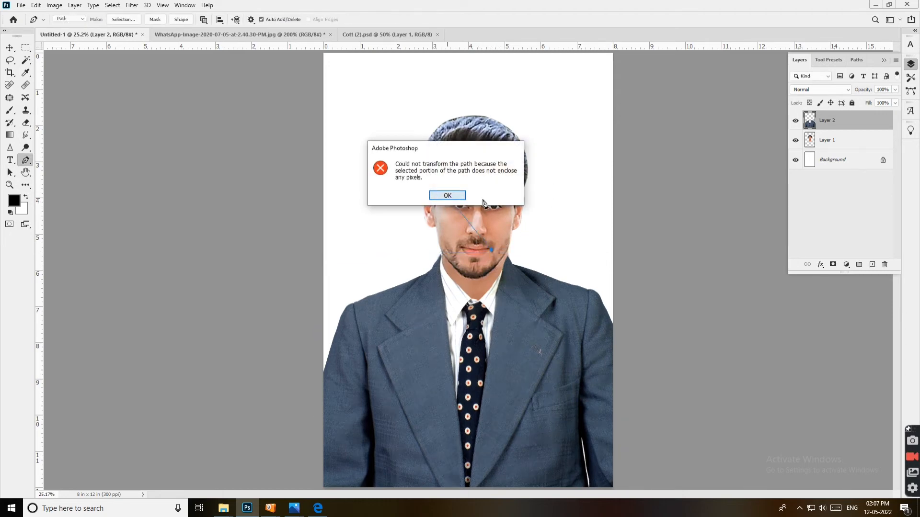
{"action": "key", "text": "Return"}
{"action": "key", "text": "ctrl+z"}
{"action": "key", "text": "v"}
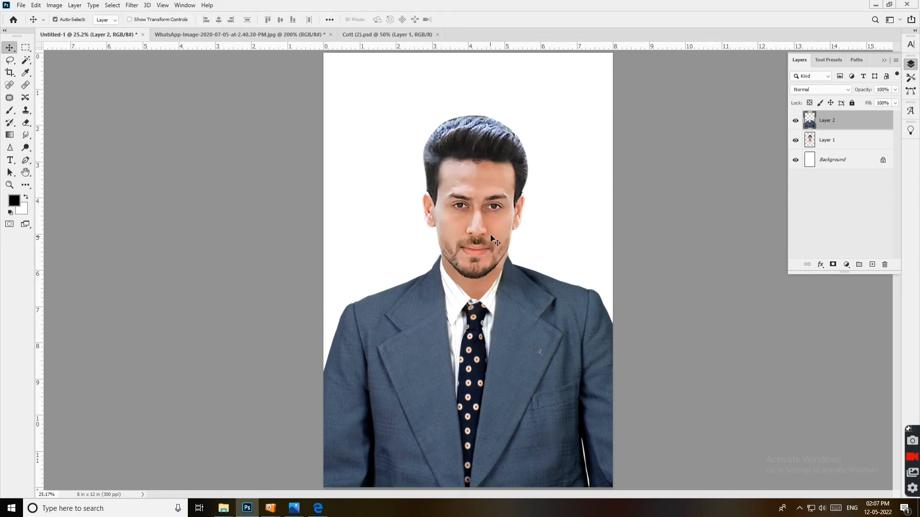
Rotate the head layer by -0.98° and shift it slightly left with Free Transform.
{"action": "left_click", "coordinate": [493, 230]}
{"action": "key", "text": "ctrl+t"}
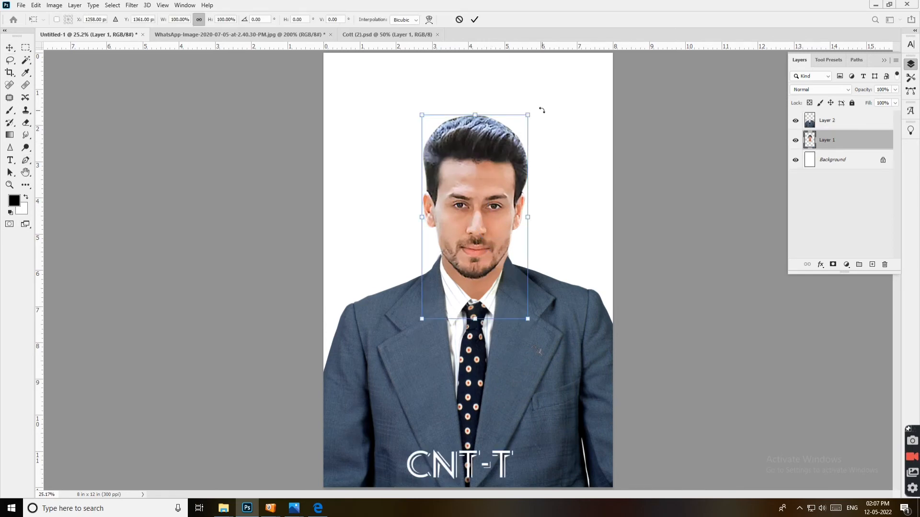
{"action": "left_click_drag", "start_coordinate": [537, 110], "coordinate": [538, 97]}
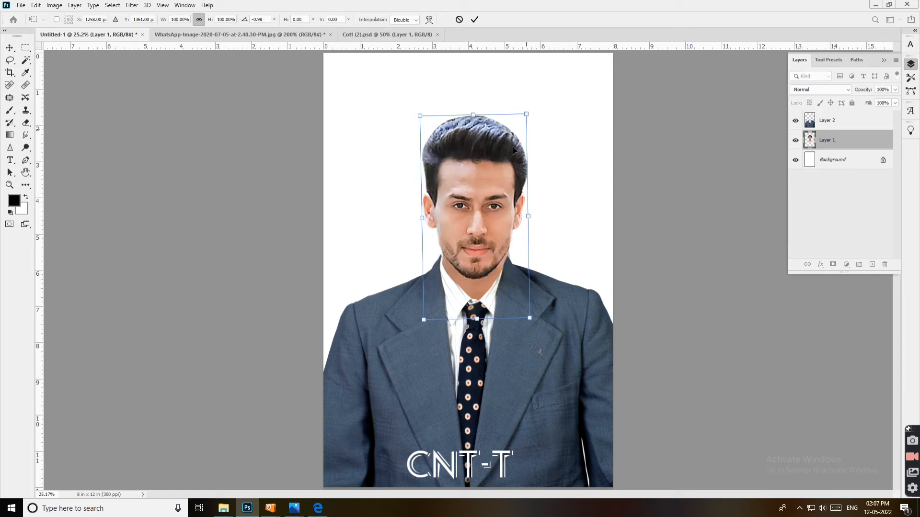
{"action": "left_click_drag", "start_coordinate": [489, 173], "coordinate": [485, 175]}
{"action": "key", "text": "Return"}
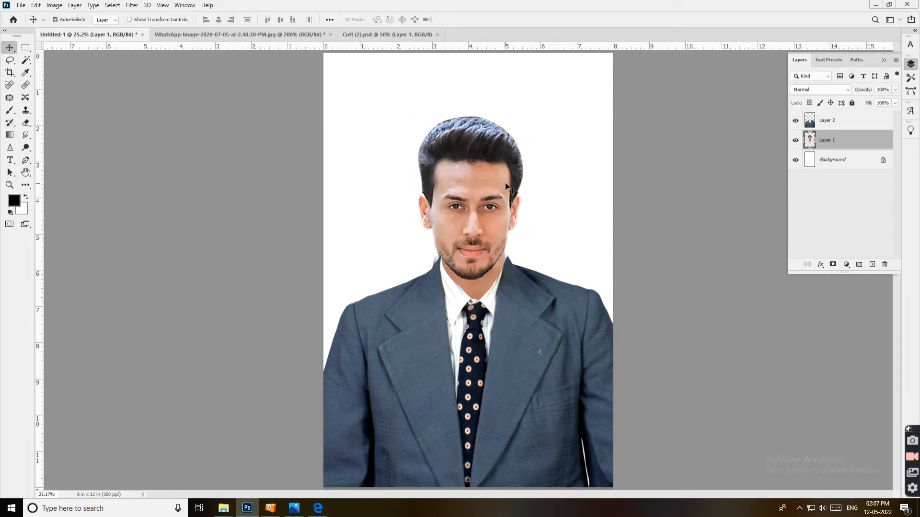
Nudge the head layer slightly right and up to centre it in the suit collar.
{"action": "key", "text": "Right"}
{"action": "key", "text": "Right"}
{"action": "key", "text": "Right"}
{"action": "key", "text": "Right"}
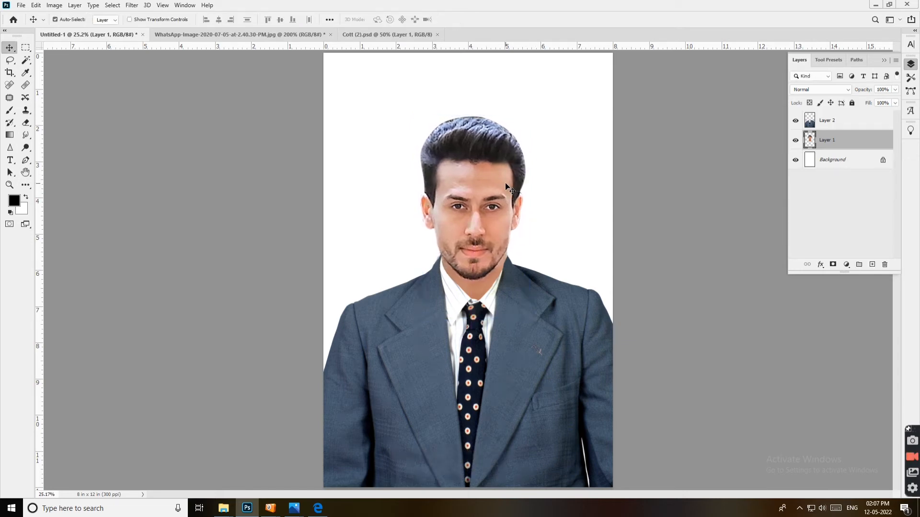
{"action": "key", "text": "Up"}
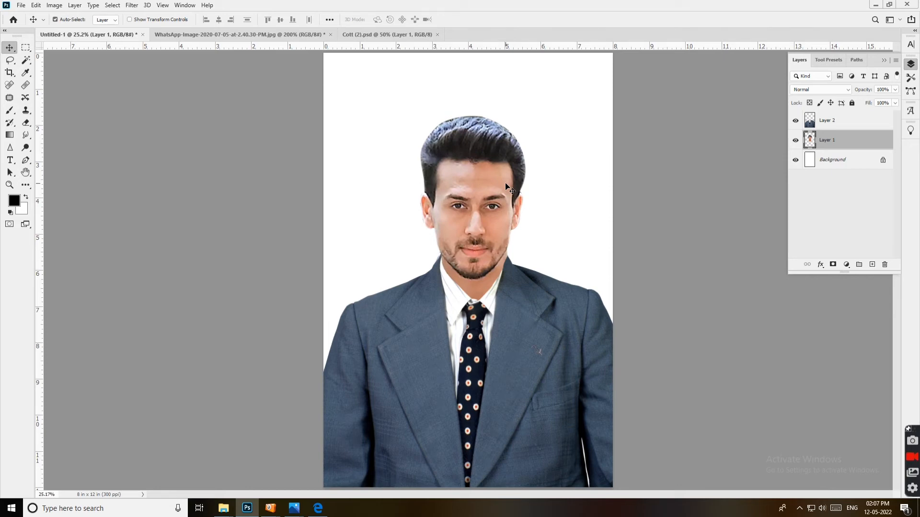
{"action": "key", "text": "Up"}
{"action": "key", "text": "Up"}
{"action": "key", "text": "Up"}
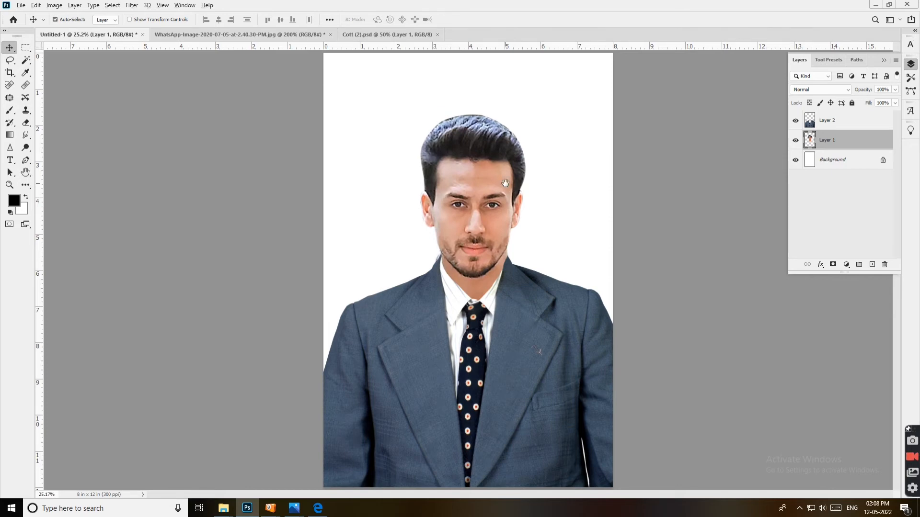
Widen the suit layer to 102.48% of its width with Free Transform and nudge it slightly upward against the neck.
{"action": "left_click", "coordinate": [505, 184], "text": "alt"}
{"action": "left_click", "coordinate": [494, 264], "text": "alt"}
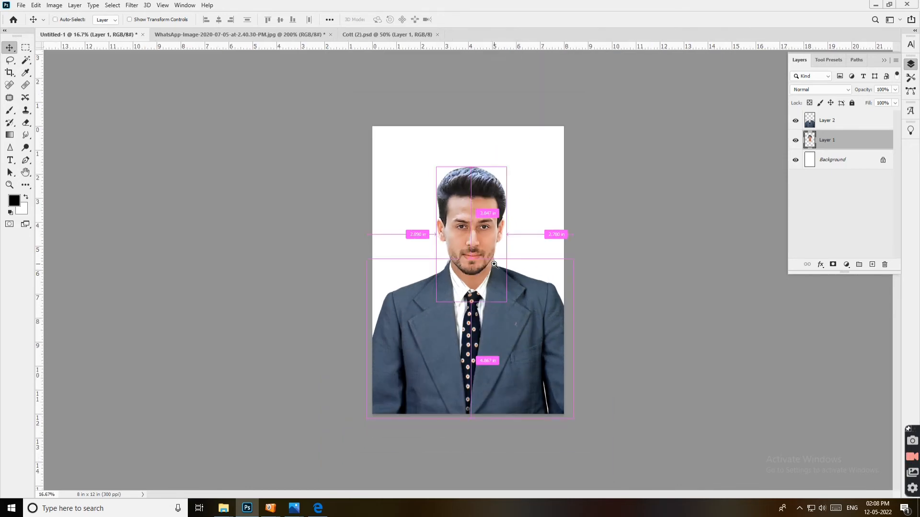
{"action": "left_click", "coordinate": [494, 279], "text": "ctrl"}
{"action": "left_click", "coordinate": [516, 296], "text": "ctrl"}
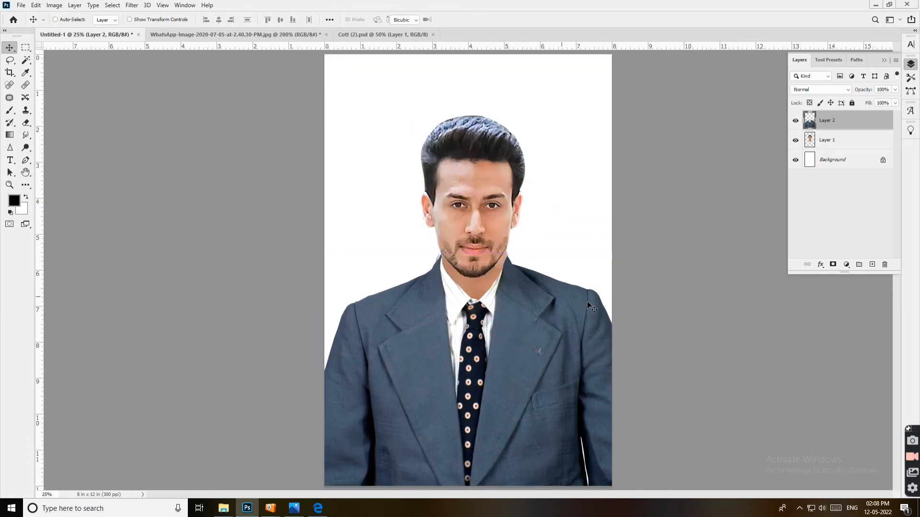
{"action": "key", "text": "ctrl+t"}
{"action": "left_click_drag", "start_coordinate": [625, 373], "coordinate": [629, 372]}
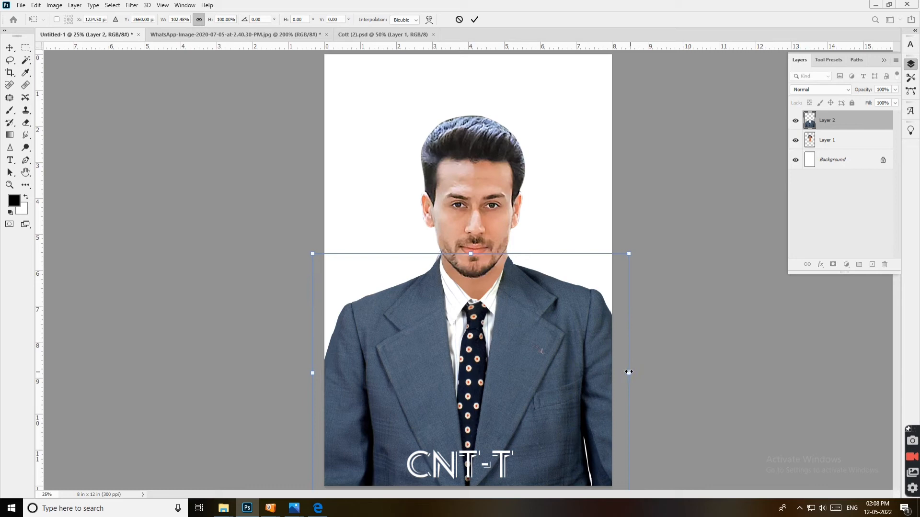
{"action": "double_click", "coordinate": [547, 349]}
{"action": "key", "text": "Up"}
{"action": "key", "text": "Up"}
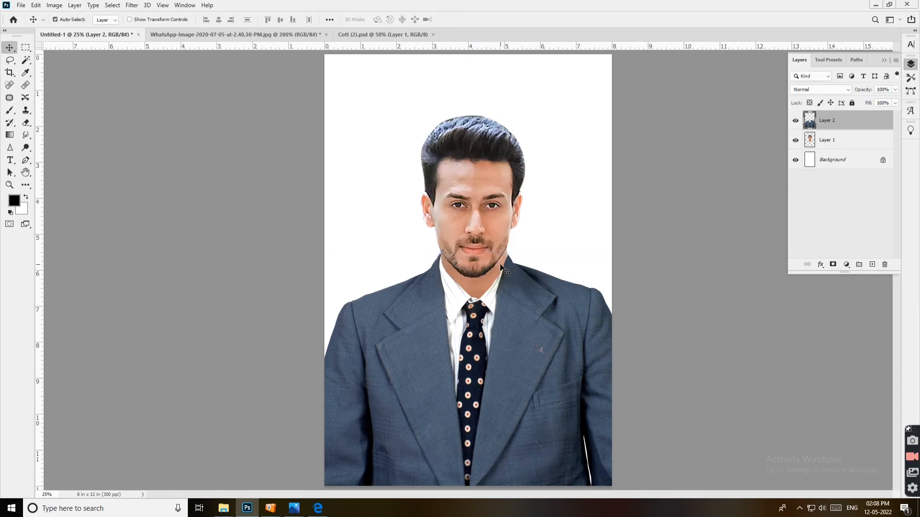
{"action": "key", "text": "Up"}
Examine how the head and suit layers fit together at the collar and across the whole portrait.
{"action": "left_click", "coordinate": [496, 259]}
{"action": "left_click", "coordinate": [508, 269]}
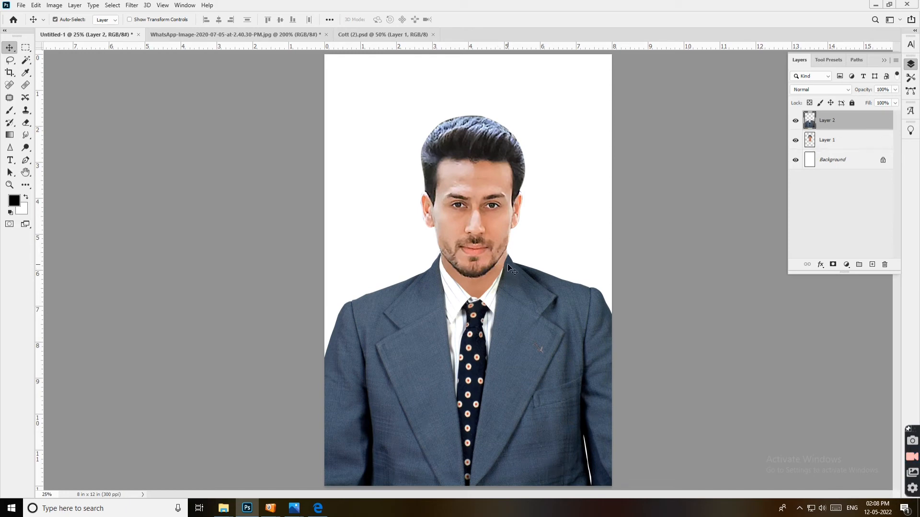
{"action": "key", "text": "ctrl"}
{"action": "left_click", "coordinate": [491, 250]}
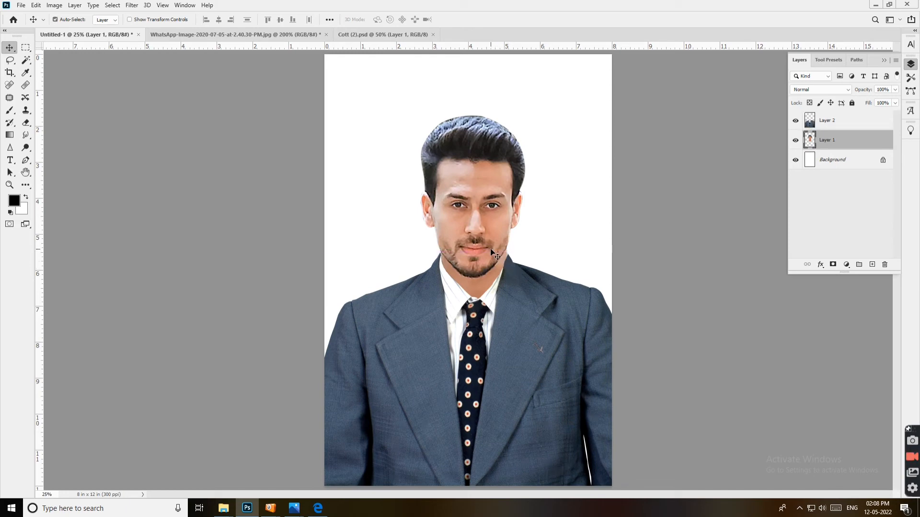
{"action": "left_click", "coordinate": [512, 330]}
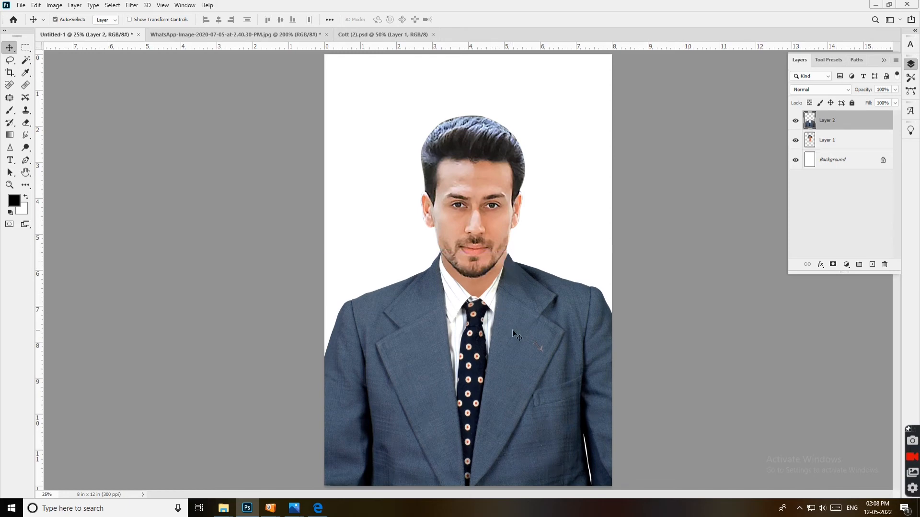
{"action": "key", "text": "ctrl+0"}
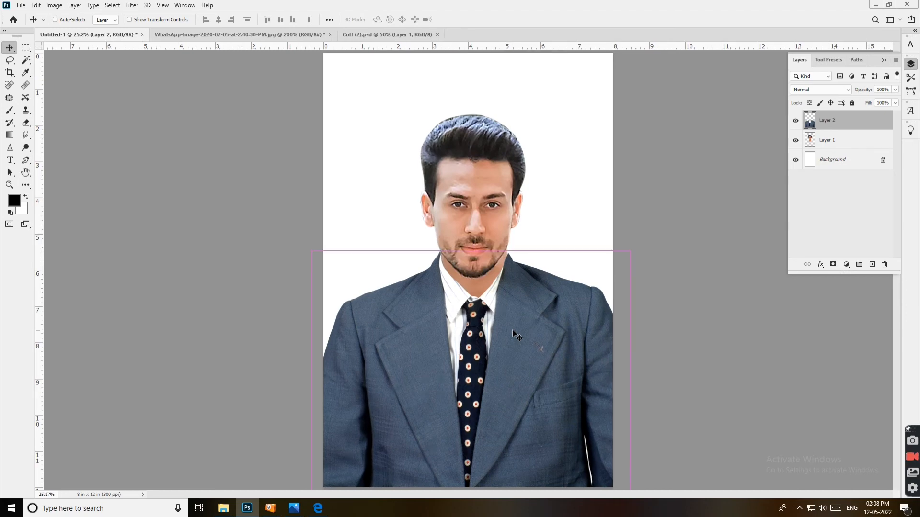
{"action": "left_click", "coordinate": [512, 329], "text": "alt"}
{"action": "left_click", "coordinate": [512, 330], "text": "alt"}
{"action": "left_click", "coordinate": [513, 330], "text": "alt"}
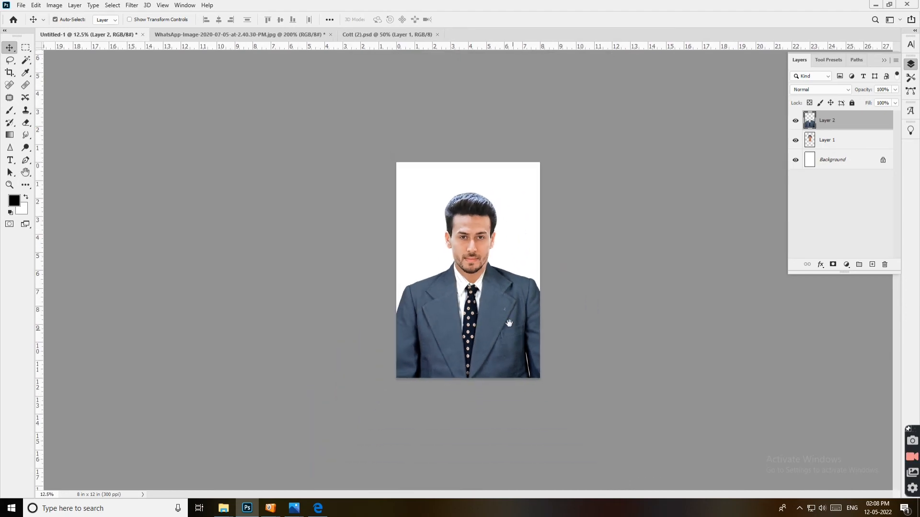
{"action": "key", "text": "ctrl+plus"}
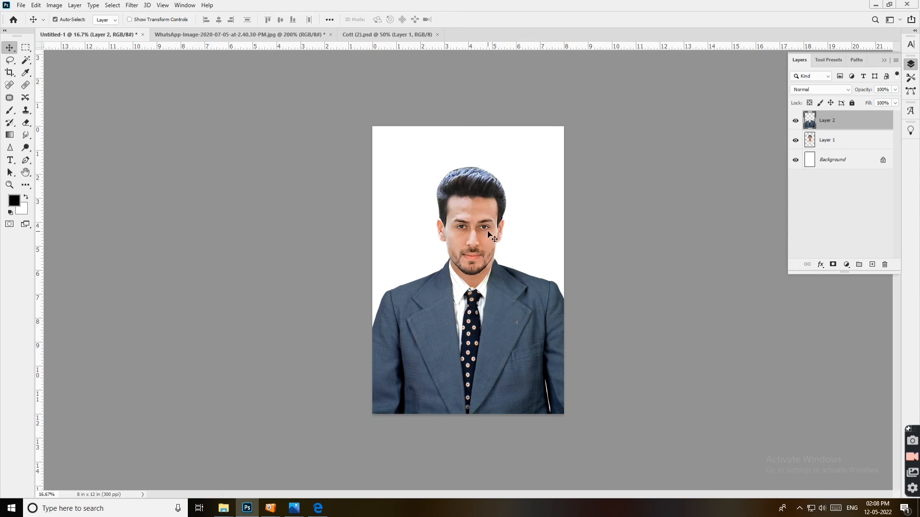
{"action": "left_click", "coordinate": [489, 233]}
{"action": "key", "text": "ctrl"}
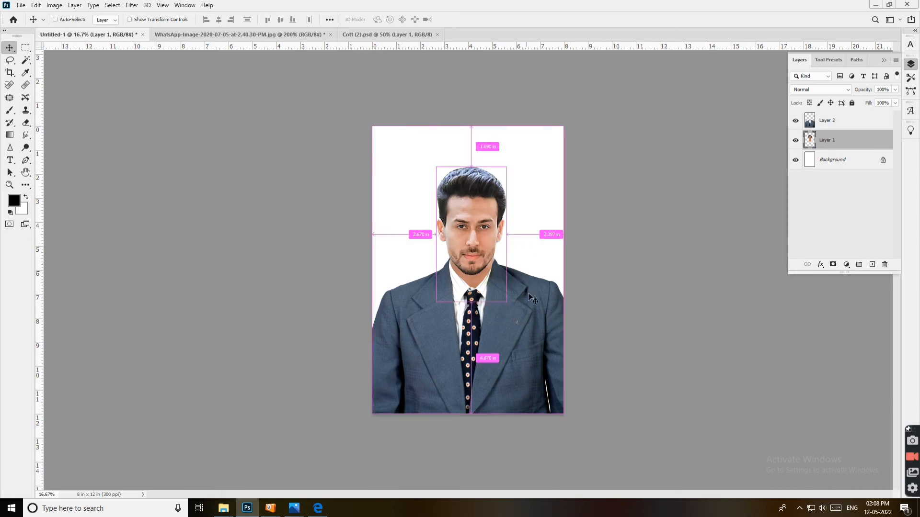
{"action": "key", "text": "ctrl+shift+e"}
{"action": "left_click", "coordinate": [438, 273], "text": "alt"}
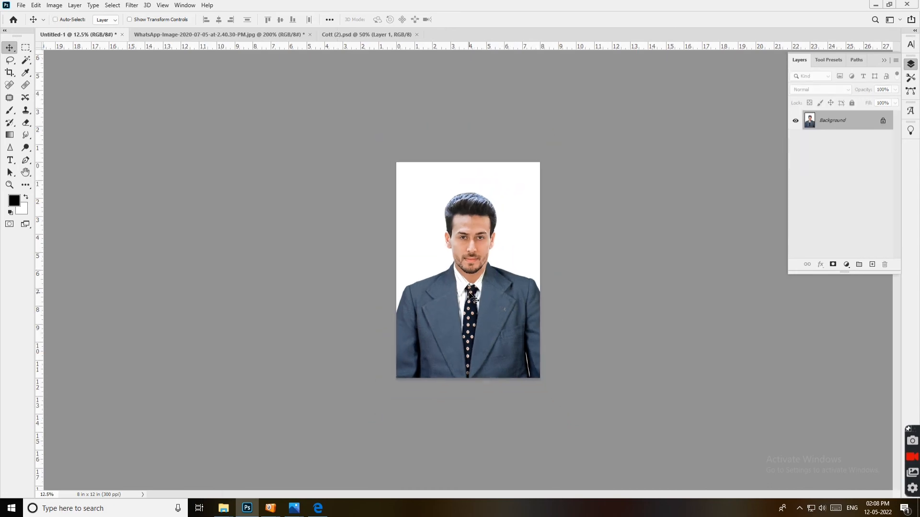
{"action": "key", "text": "ctrl+z"}
Merge the head and suit layers into one, keeping the background separate, and shift the merged figure slightly left to centre it.
{"action": "left_click", "coordinate": [870, 119], "text": "shift"}
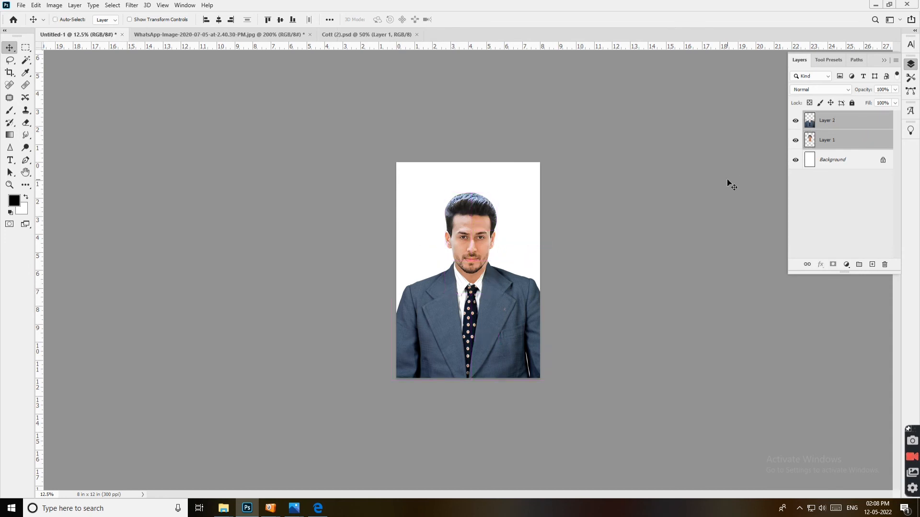
{"action": "key", "text": "ctrl+e"}
{"action": "left_click_drag", "start_coordinate": [463, 280], "coordinate": [494, 286]}
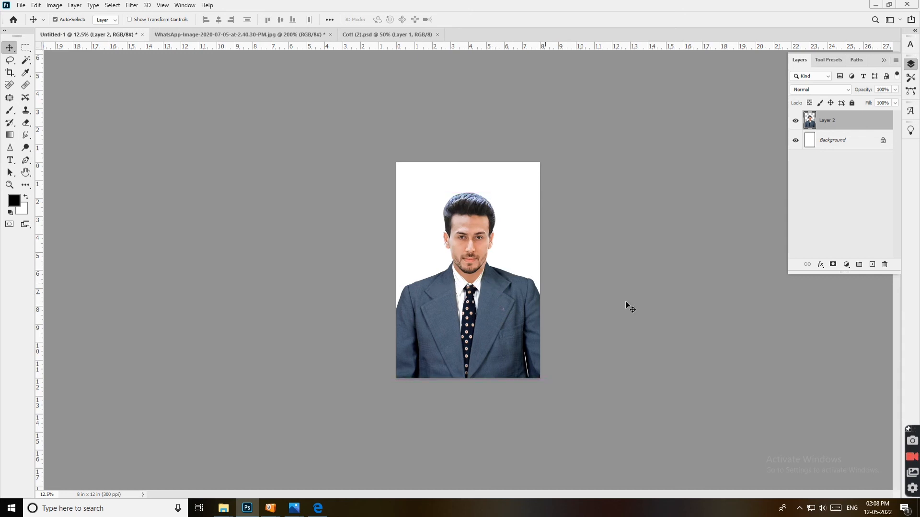
{"action": "left_click", "coordinate": [507, 252], "text": "ctrl"}
{"action": "left_click", "coordinate": [508, 252], "text": "ctrl"}
{"action": "key", "text": "ctrl+minus"}
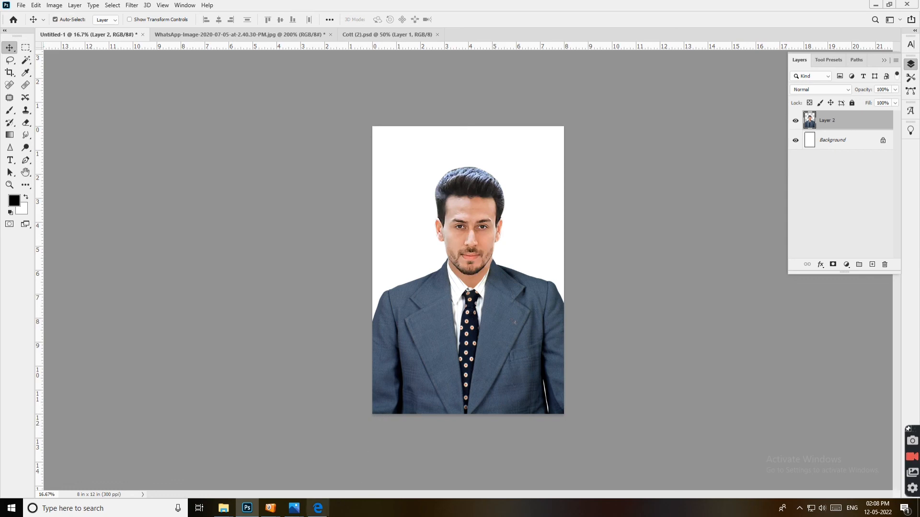
Switch to Google Chrome and search Google Images for "heropanti 2".
{"action": "mouse_move", "coordinate": [326, 511]}
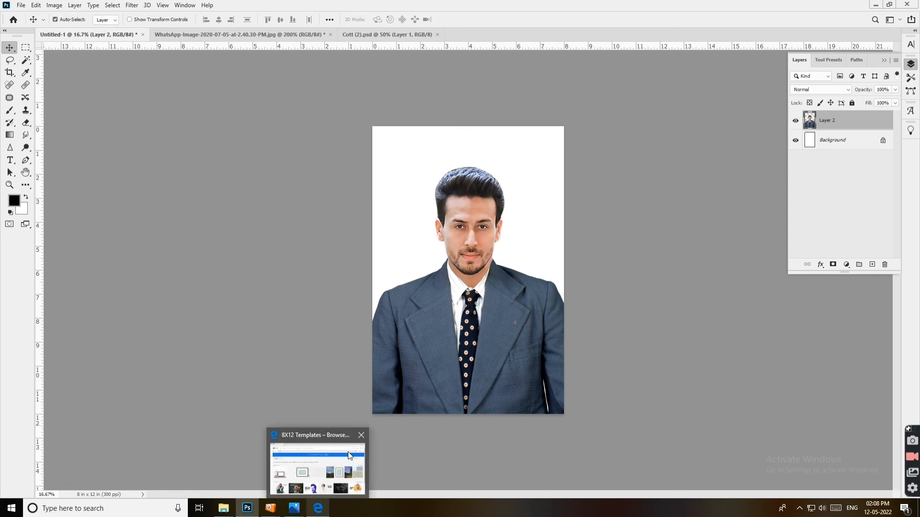
{"action": "left_click", "coordinate": [318, 467]}
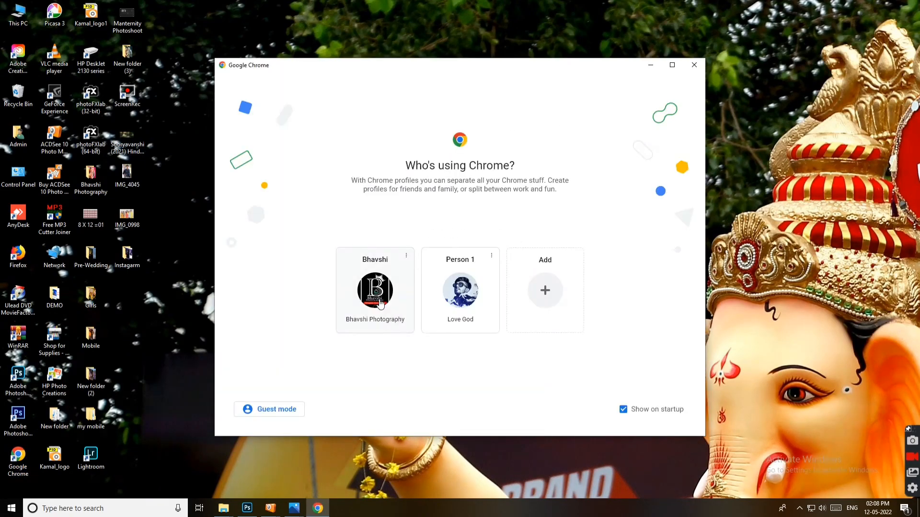
{"action": "left_click", "coordinate": [375, 292]}
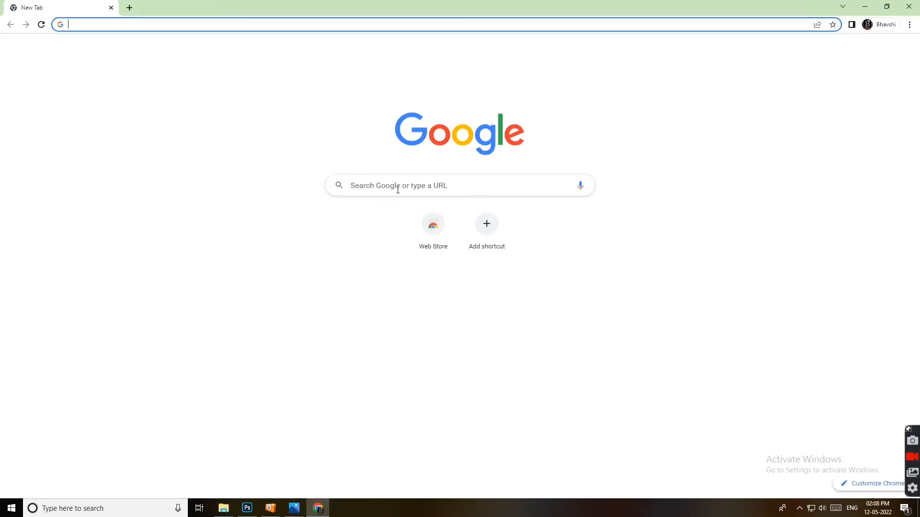
{"action": "left_click", "coordinate": [398, 190]}
{"action": "type", "text": "her"}
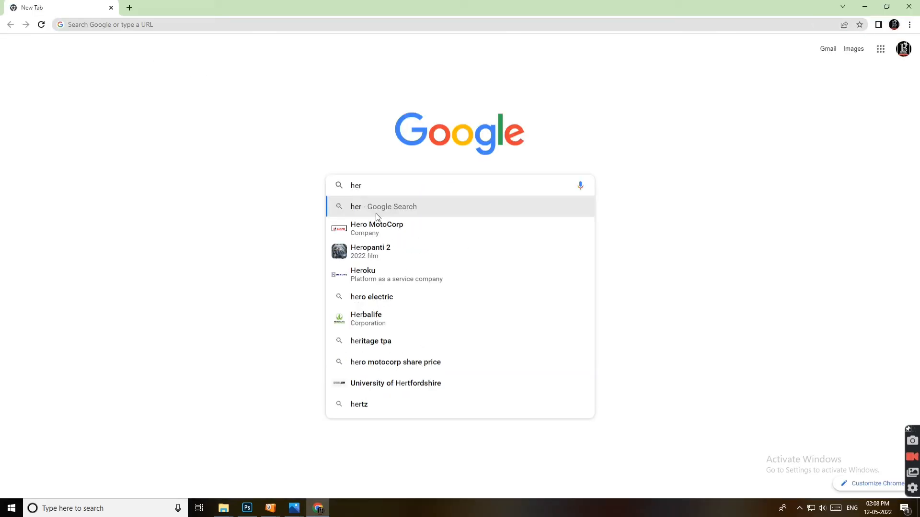
{"action": "left_click", "coordinate": [370, 251]}
{"action": "left_click", "coordinate": [229, 88]}
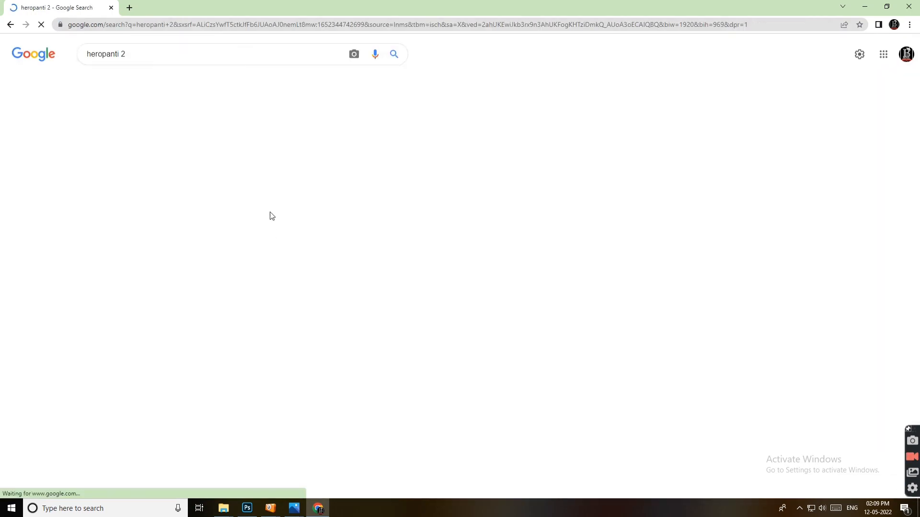
Preview the official trailer image and the three-character Heropanti 2 poster from indianexpress.com, and return to Photoshop.
{"action": "left_click", "coordinate": [72, 177]}
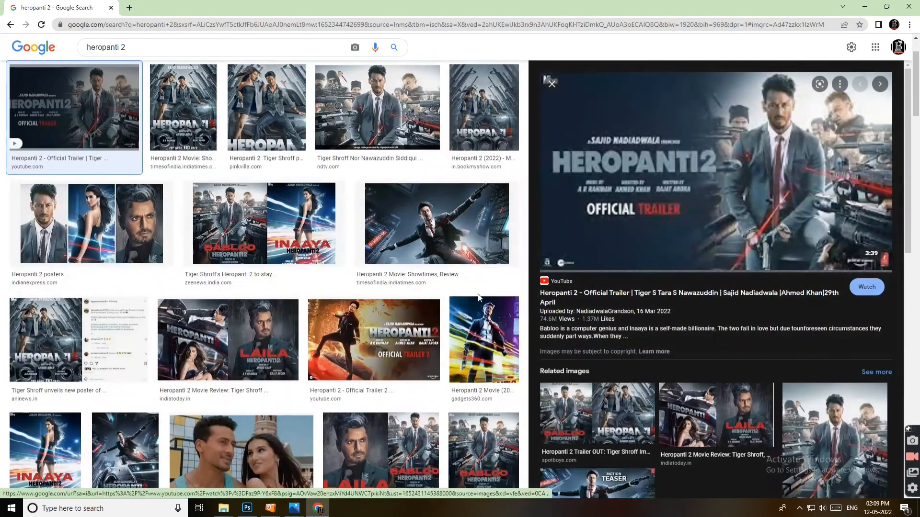
{"action": "left_click", "coordinate": [96, 225]}
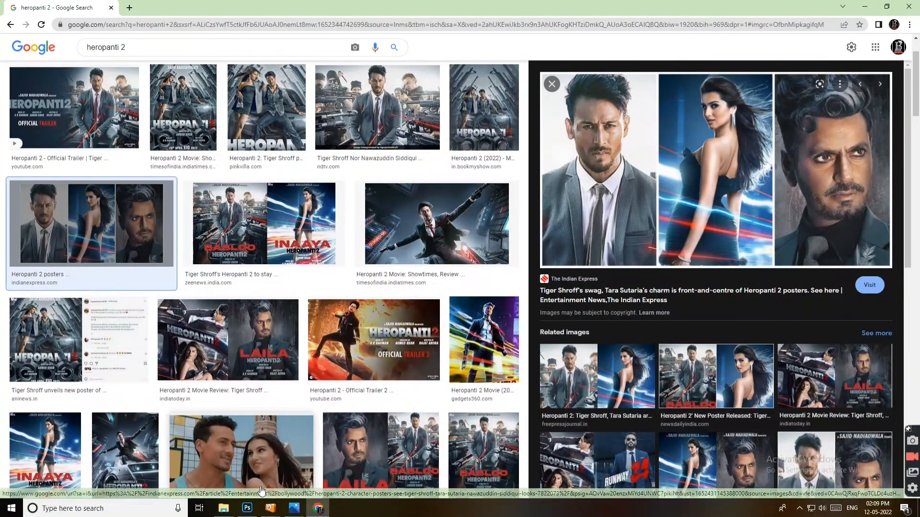
{"action": "left_click", "coordinate": [246, 509]}
{"action": "left_click", "coordinate": [246, 511]}
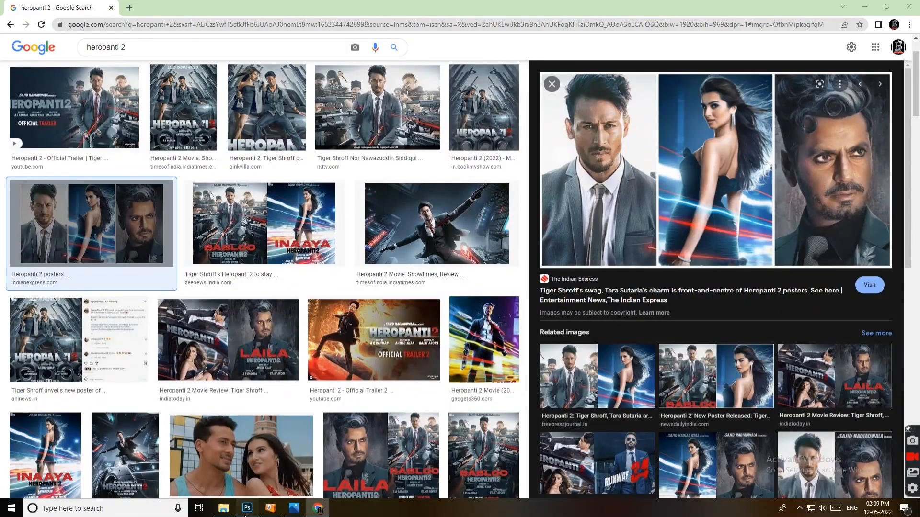
{"action": "left_click", "coordinate": [245, 514]}
{"action": "left_click", "coordinate": [245, 514]}
{"action": "left_click", "coordinate": [245, 514]}
{"action": "mouse_move", "coordinate": [320, 512]}
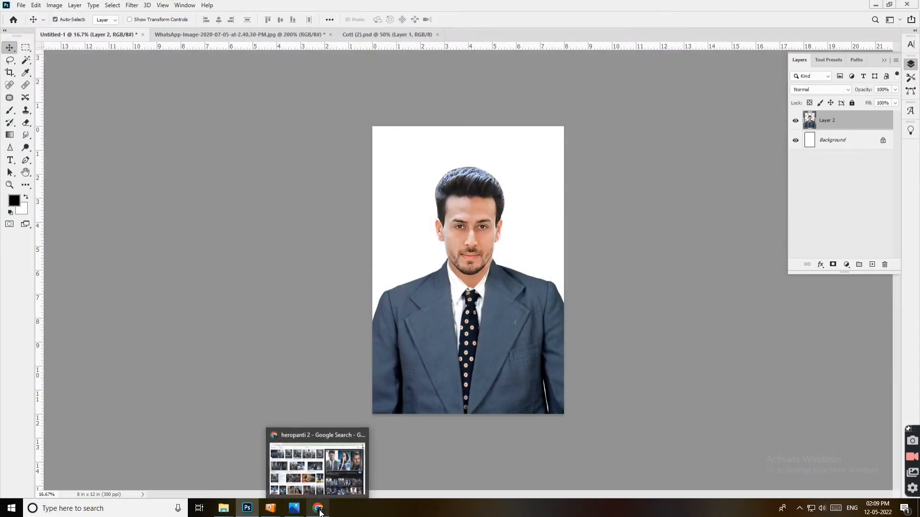